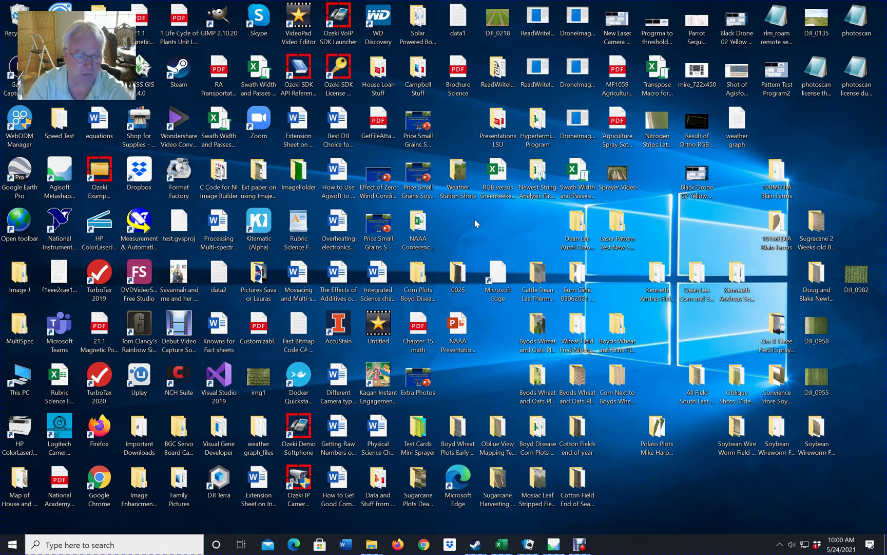
- Launch Agisoft Metashape and open the Agisfot Med project from the 0025 folder on the Desktop
{"action": "double_click", "coordinate": [59, 176]}
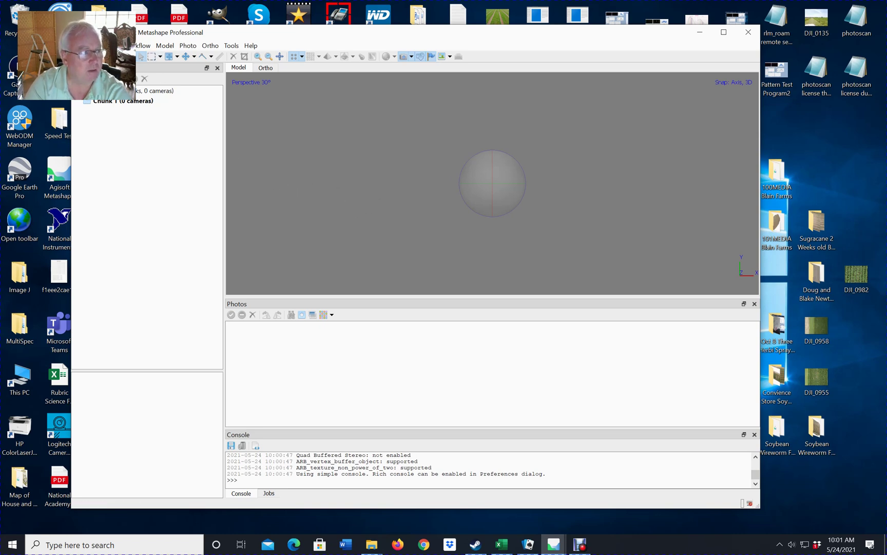
{"action": "left_click", "coordinate": [81, 45]}
{"action": "left_click", "coordinate": [108, 67]}
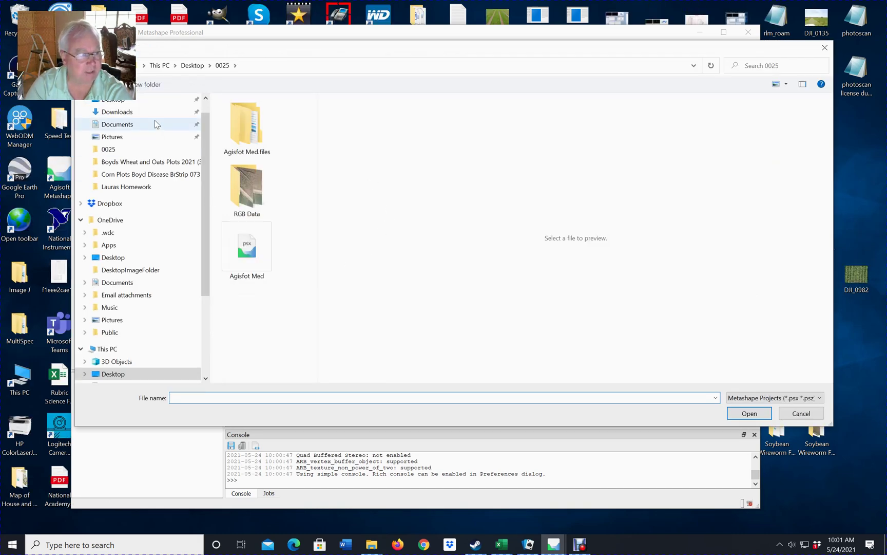
{"action": "left_click", "coordinate": [122, 101]}
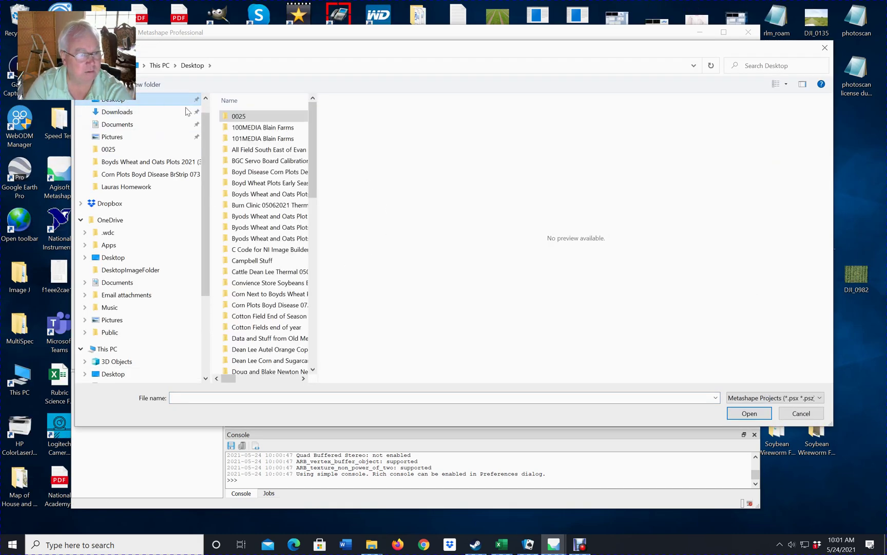
{"action": "double_click", "coordinate": [240, 117]}
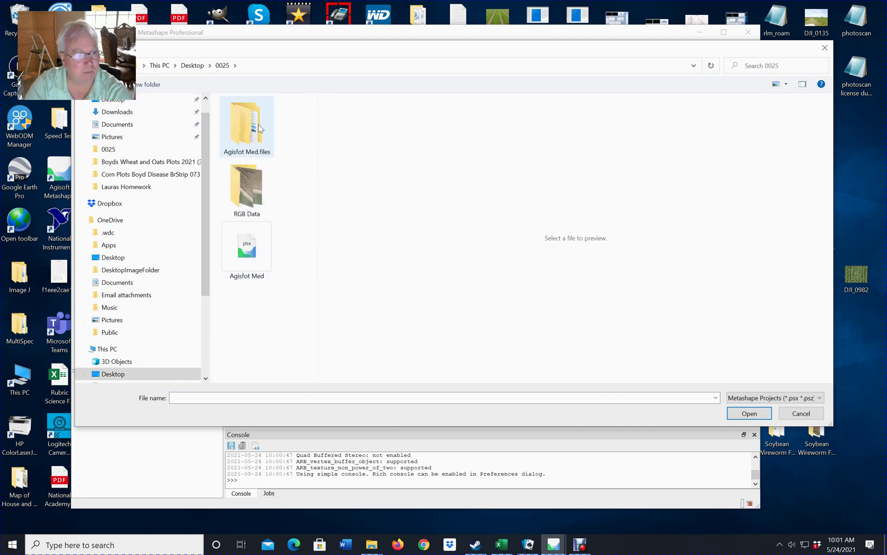
{"action": "left_click", "coordinate": [246, 250]}
{"action": "double_click", "coordinate": [246, 251]}
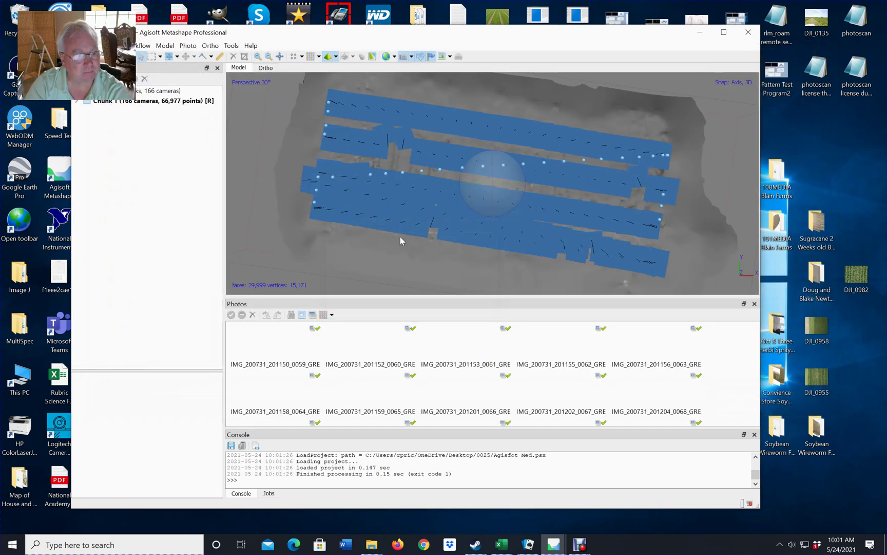
- Expand Chunk 1 and display its orthomosaic in the Ortho view
{"action": "left_click_drag", "start_coordinate": [427, 205], "coordinate": [511, 207]}
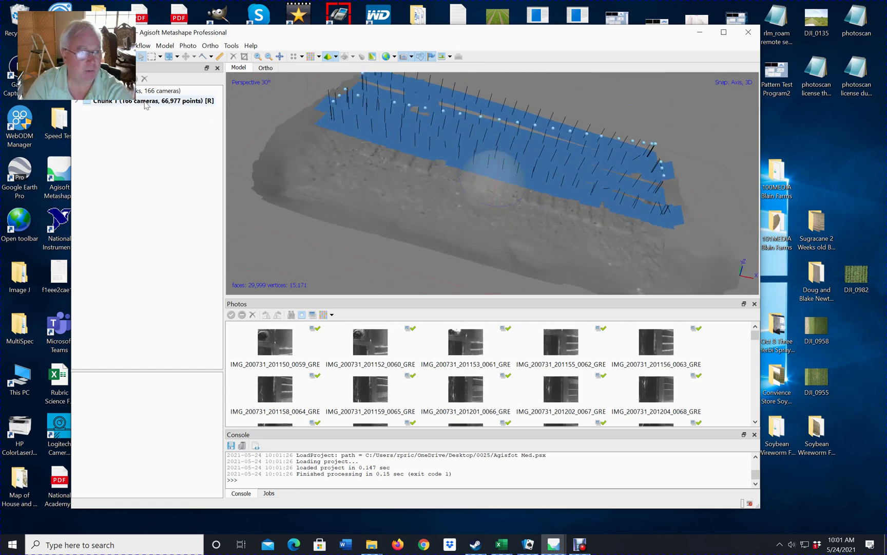
{"action": "left_click", "coordinate": [78, 101]}
{"action": "double_click", "coordinate": [136, 172]}
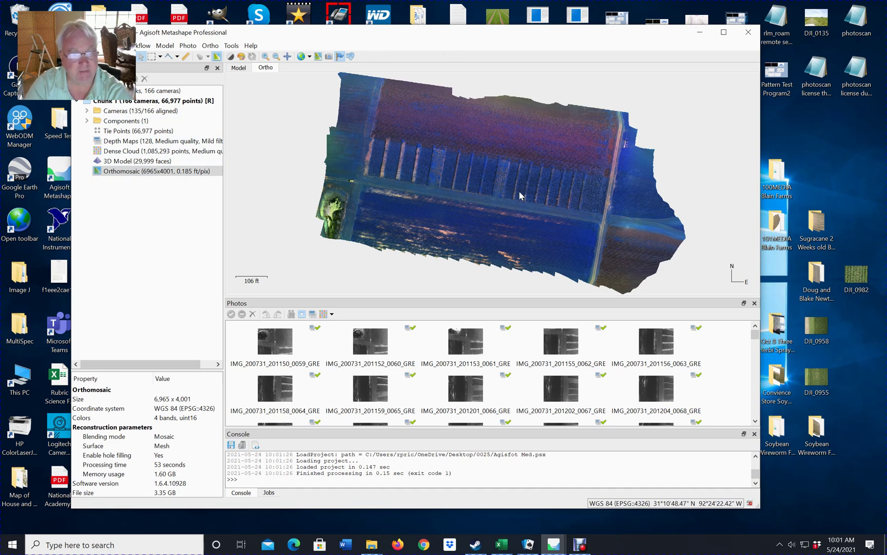
{"action": "right_click", "coordinate": [193, 173]}
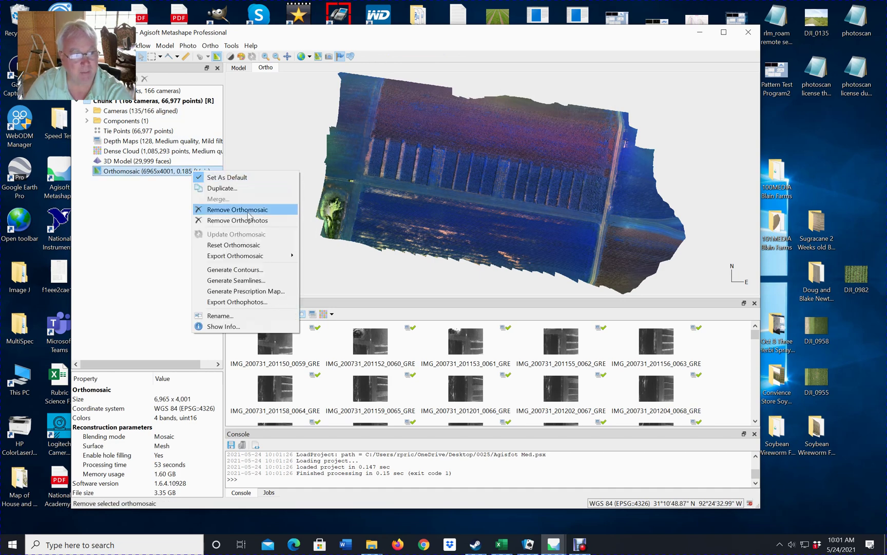
{"action": "left_click", "coordinate": [455, 205]}
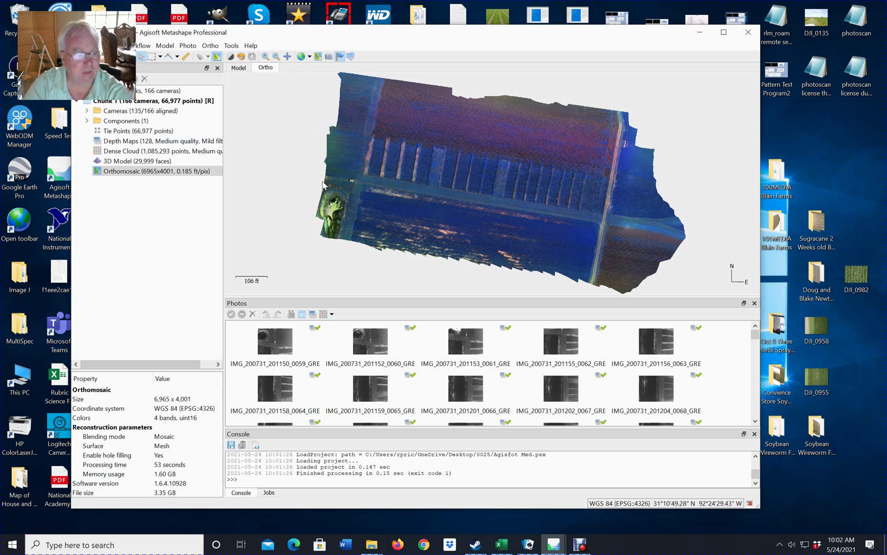
- In the Raster Calculator, set output band 1 to B4 (NIR), enable the transform and apply it to the orthomosaic
{"action": "left_click", "coordinate": [242, 57]}
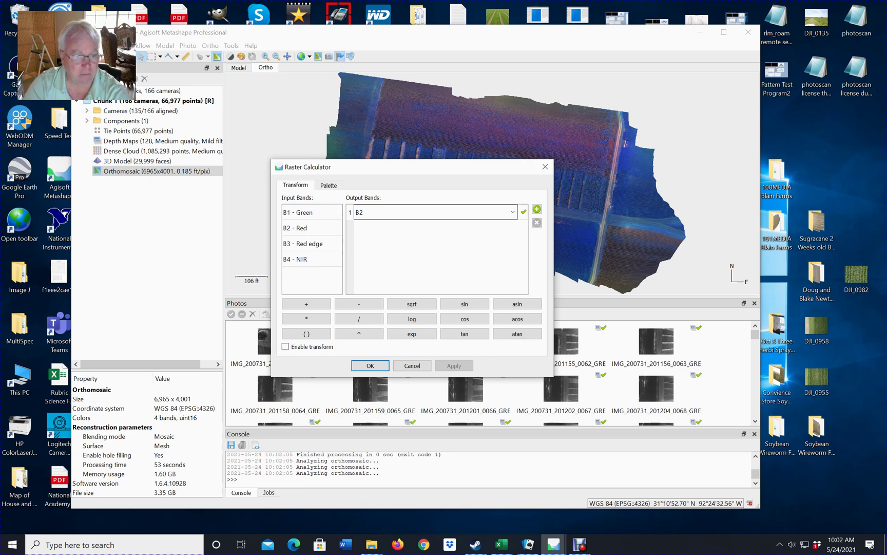
{"action": "key", "text": "ctrl+a"}
{"action": "key", "text": "BackSpace"}
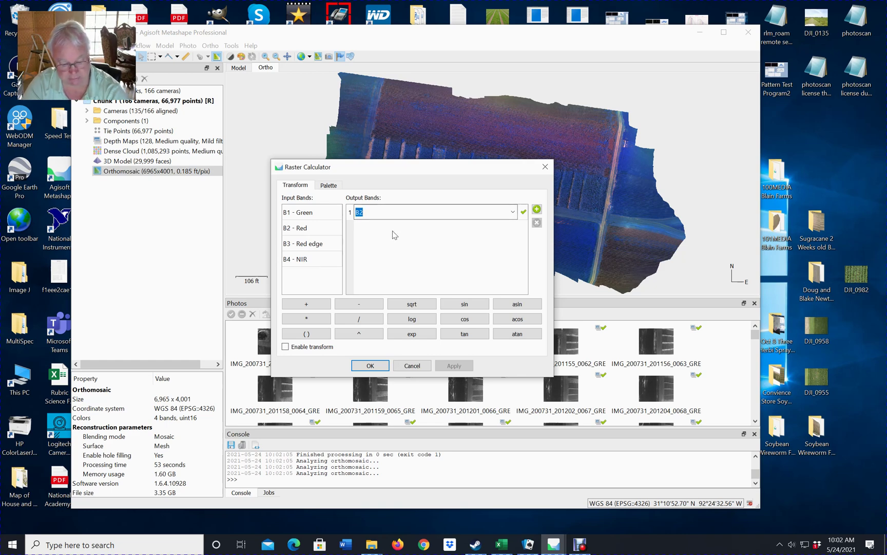
{"action": "double_click", "coordinate": [318, 263]}
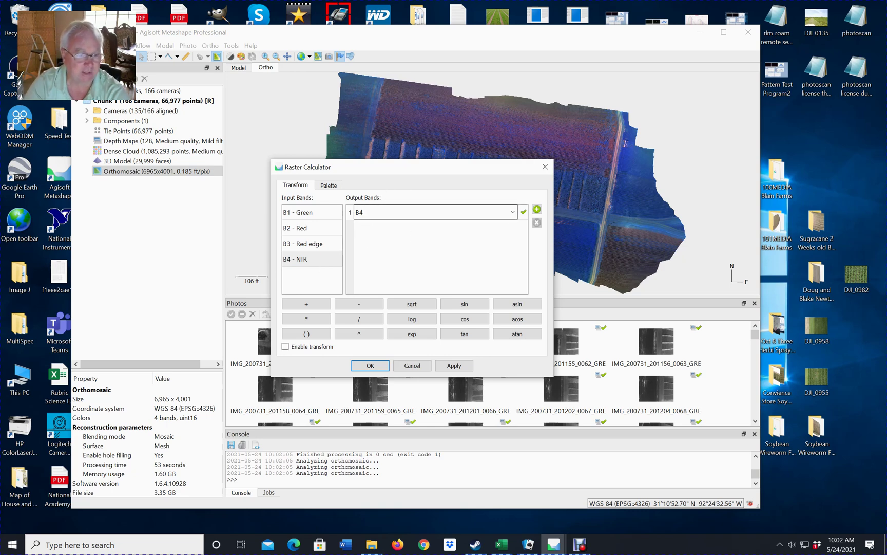
{"action": "left_click", "coordinate": [285, 347]}
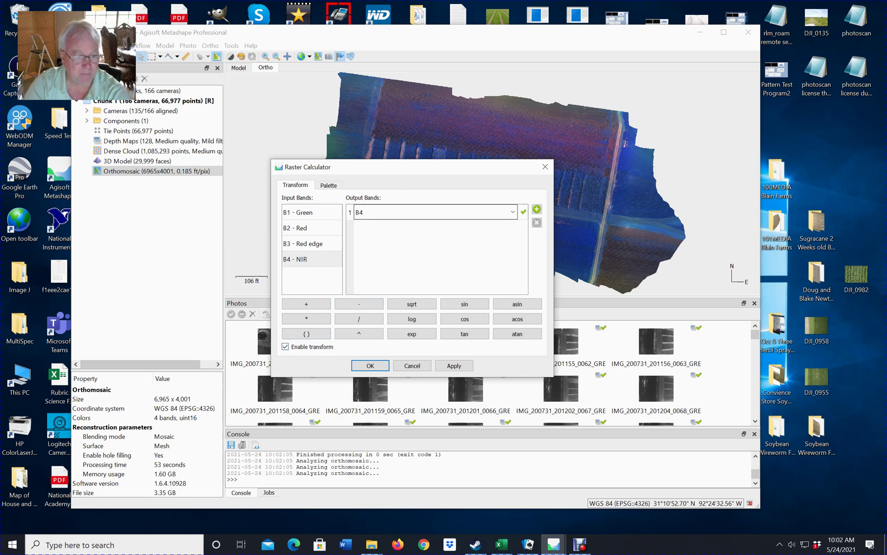
{"action": "left_click", "coordinate": [454, 366]}
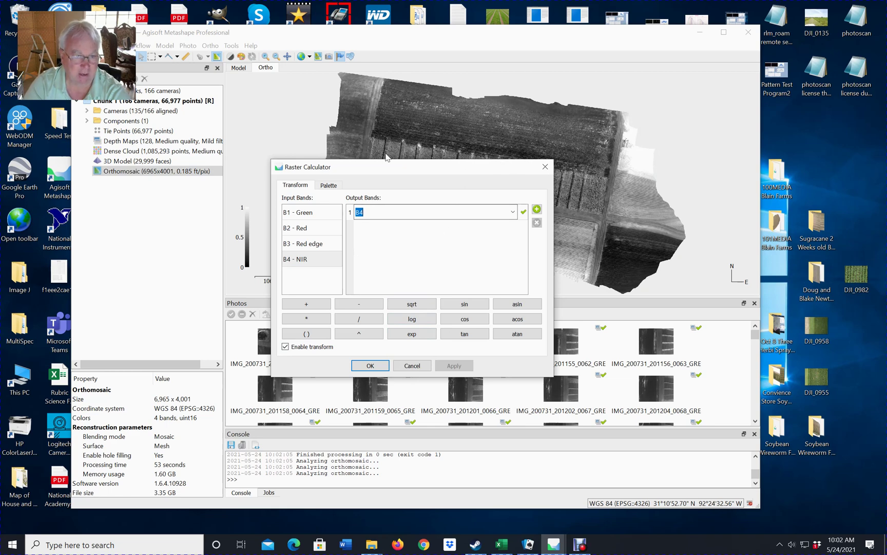
- Refresh the palette histogram and widen the gray color range to about -30 to 65634, accepting the raster settings
{"action": "left_click", "coordinate": [328, 185]}
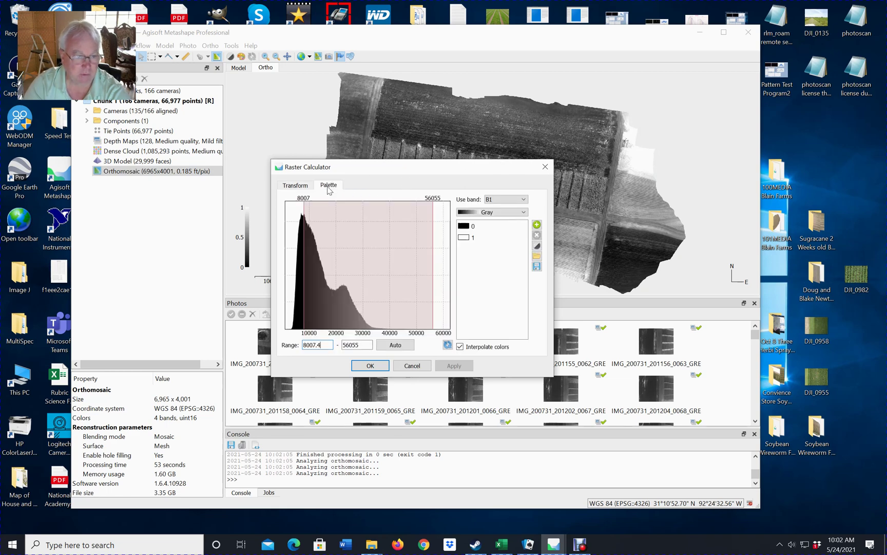
{"action": "left_click_drag", "start_coordinate": [417, 170], "coordinate": [412, 254]}
{"action": "mouse_move", "coordinate": [417, 174]}
{"action": "left_mouse_down"}
{"action": "mouse_move", "coordinate": [413, 208]}
{"action": "mouse_move", "coordinate": [417, 178]}
{"action": "left_mouse_up"}
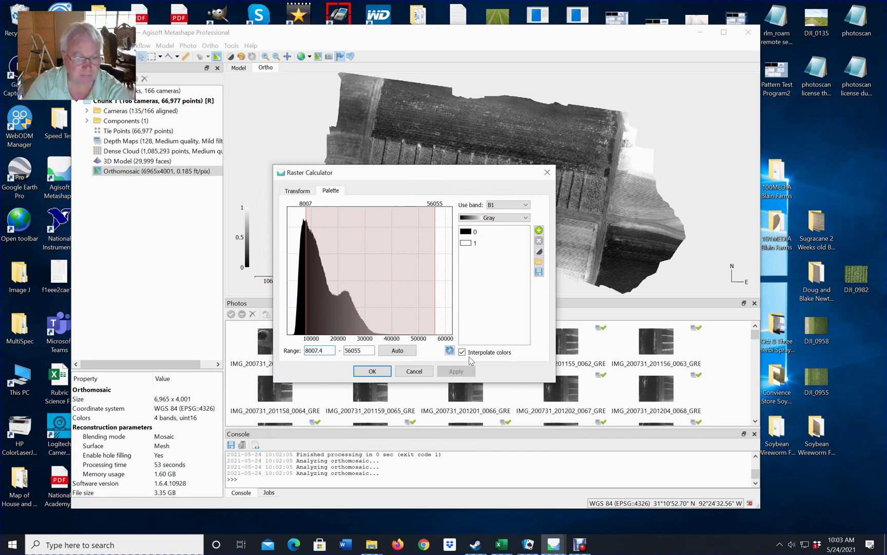
{"action": "left_click", "coordinate": [450, 350]}
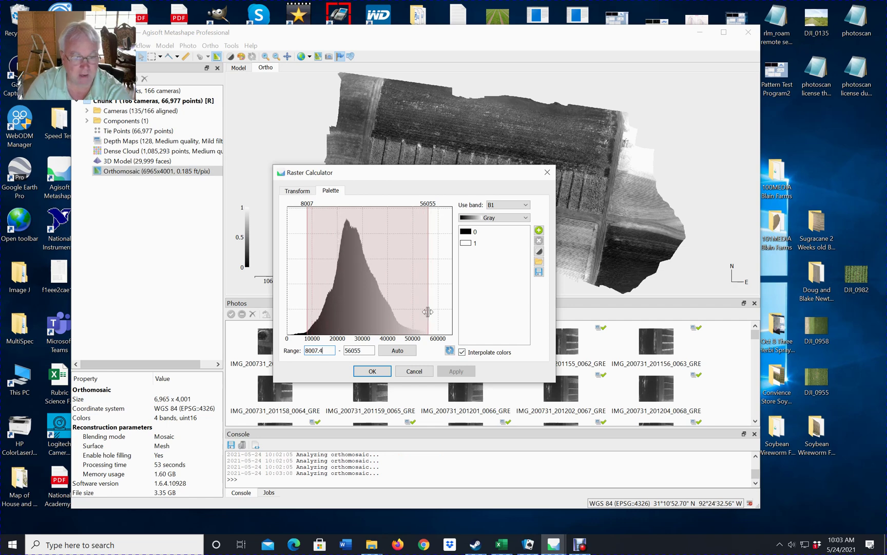
{"action": "left_click_drag", "start_coordinate": [428, 311], "coordinate": [458, 317]}
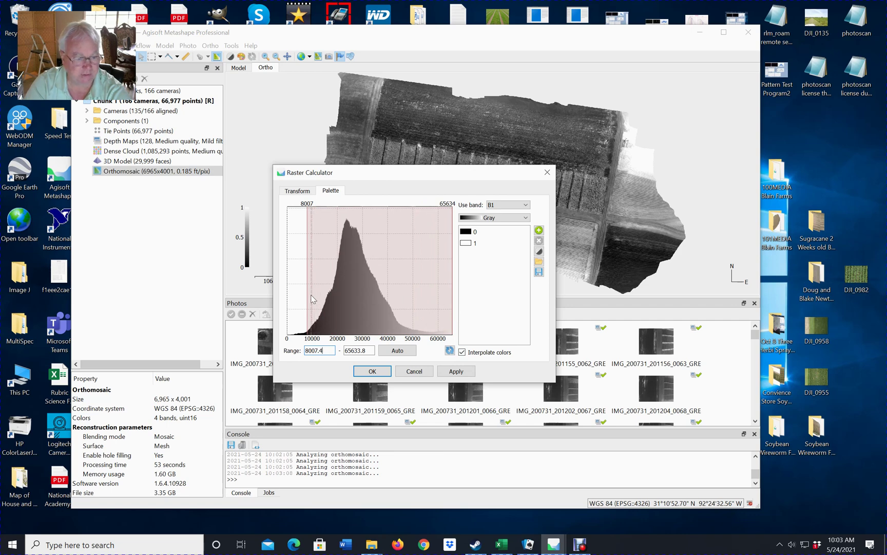
{"action": "left_click_drag", "start_coordinate": [306, 290], "coordinate": [283, 292]}
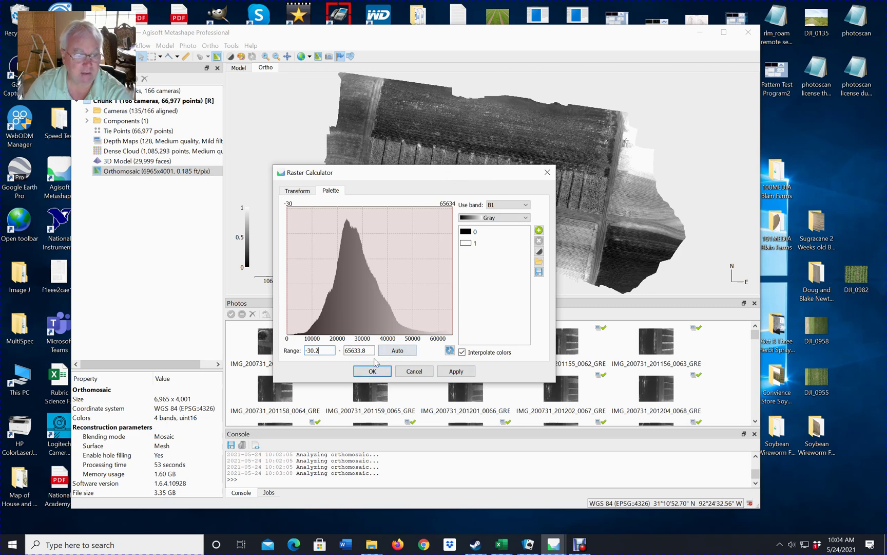
{"action": "left_click", "coordinate": [368, 374]}
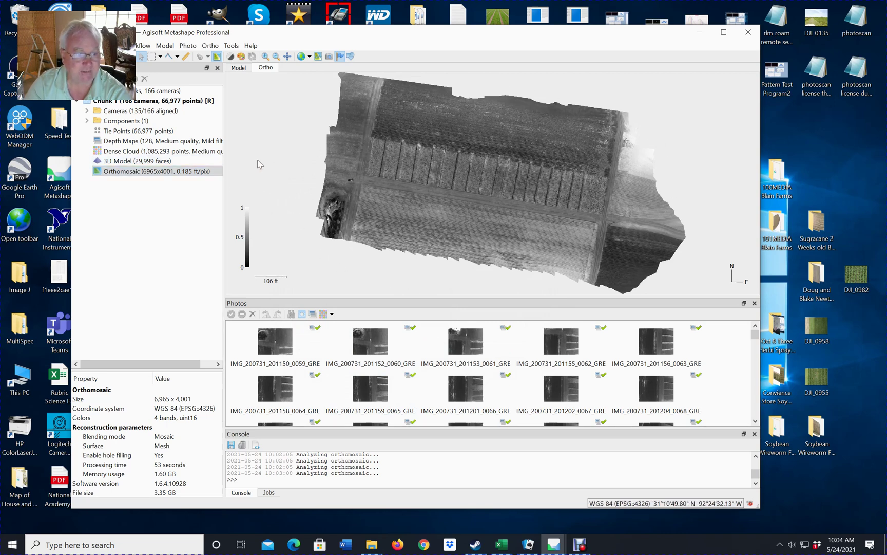
- Export the orthomosaic as a JPEG named NIR into the Desktop's 0025 folder
{"action": "right_click", "coordinate": [175, 177]}
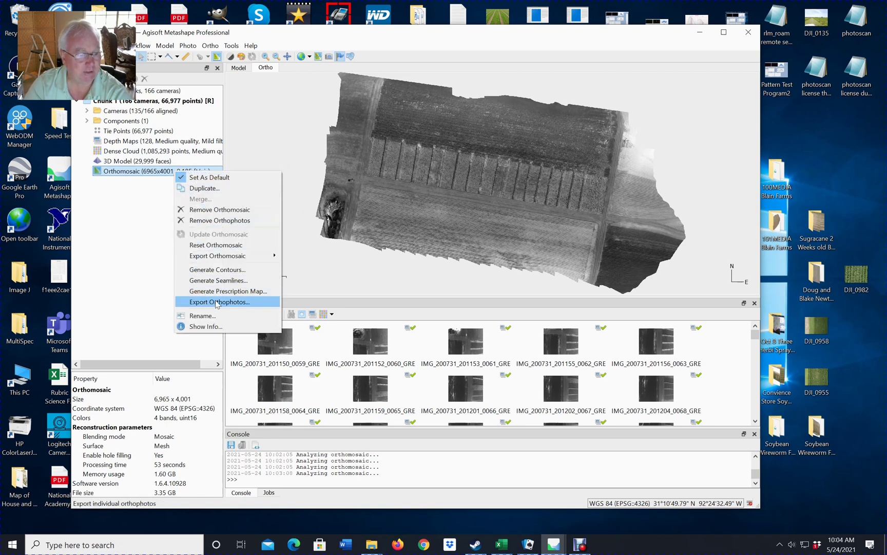
{"action": "mouse_move", "coordinate": [247, 256]}
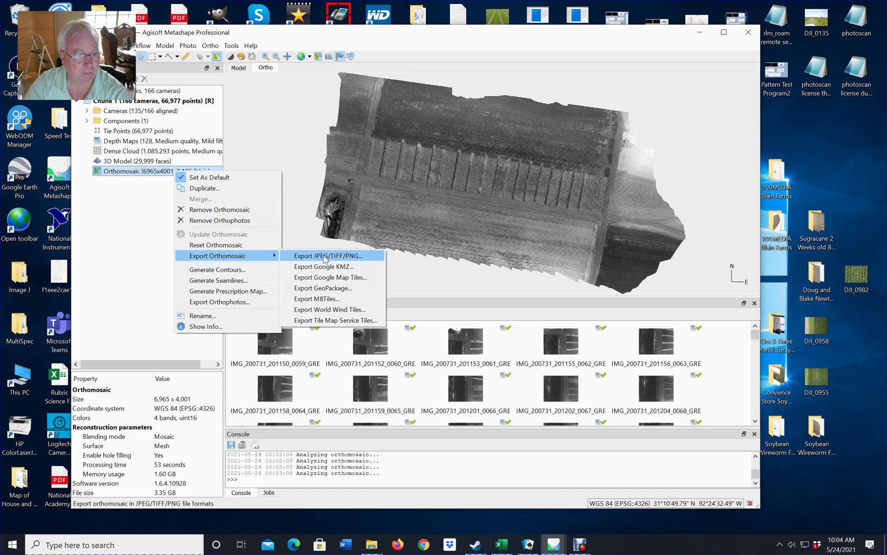
{"action": "left_click", "coordinate": [338, 256]}
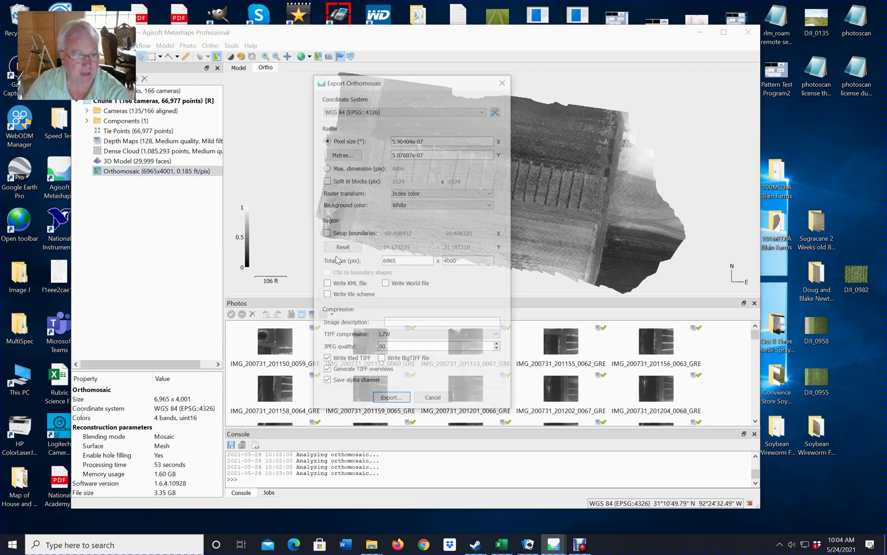
{"action": "left_click", "coordinate": [388, 401]}
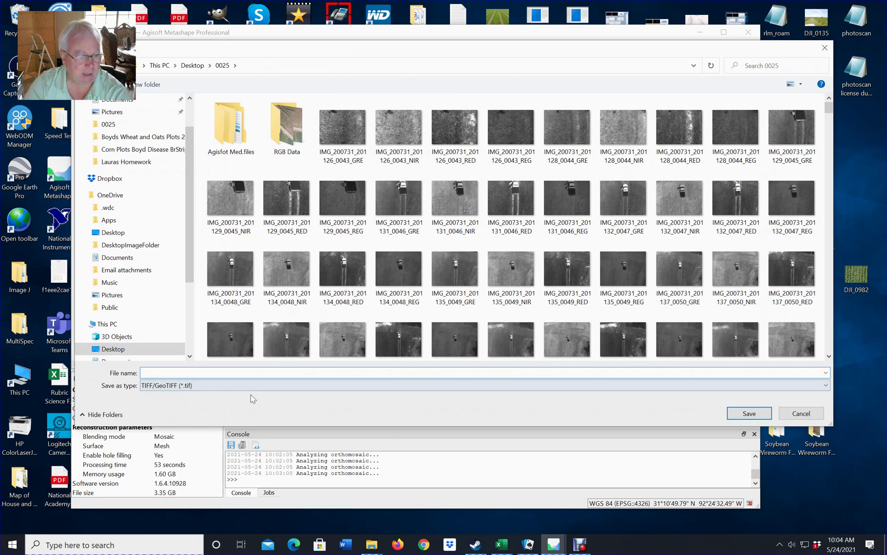
{"action": "left_click", "coordinate": [234, 386]}
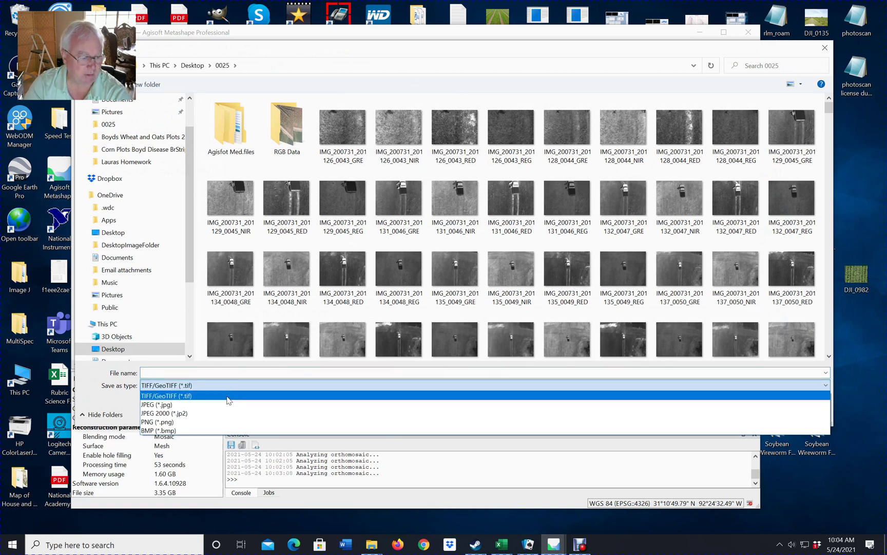
{"action": "left_click", "coordinate": [221, 405]}
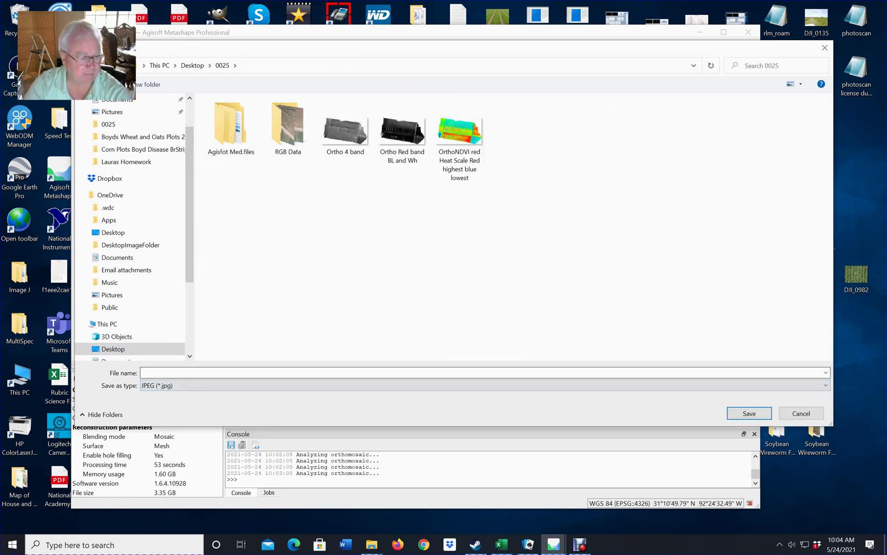
{"action": "type", "text": "NIR"}
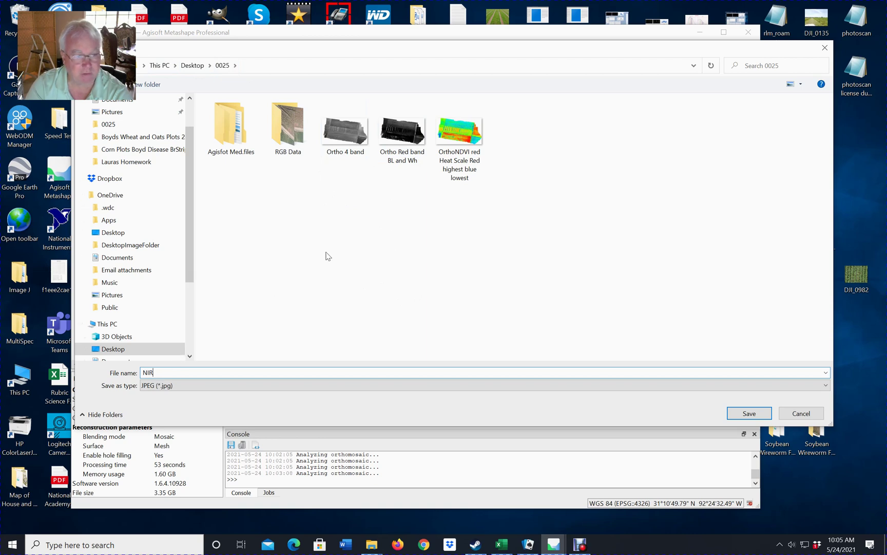
{"action": "left_click", "coordinate": [739, 414]}
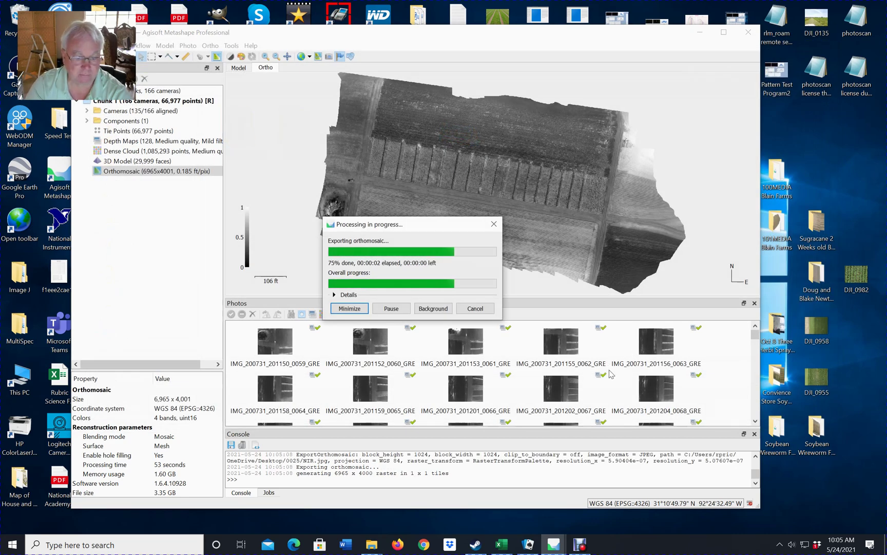
- Switch to File Explorer and look through the corn plots 0025 folder for the exported NIR image
{"action": "left_click", "coordinate": [371, 545]}
{"action": "left_click", "coordinate": [398, 504]}
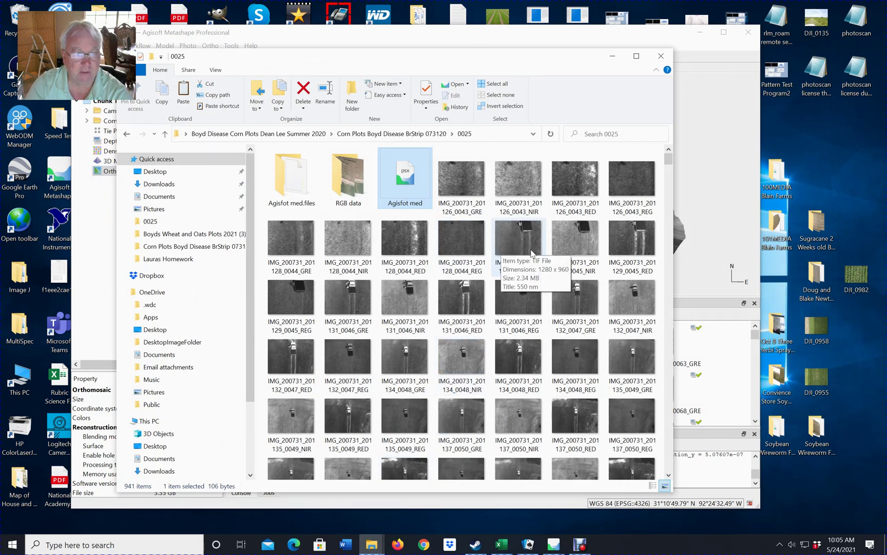
{"action": "scroll", "coordinate": [538, 296], "scroll_direction": "down", "scroll_amount": 10}
{"action": "scroll", "coordinate": [538, 297], "scroll_direction": "down", "scroll_amount": 20}
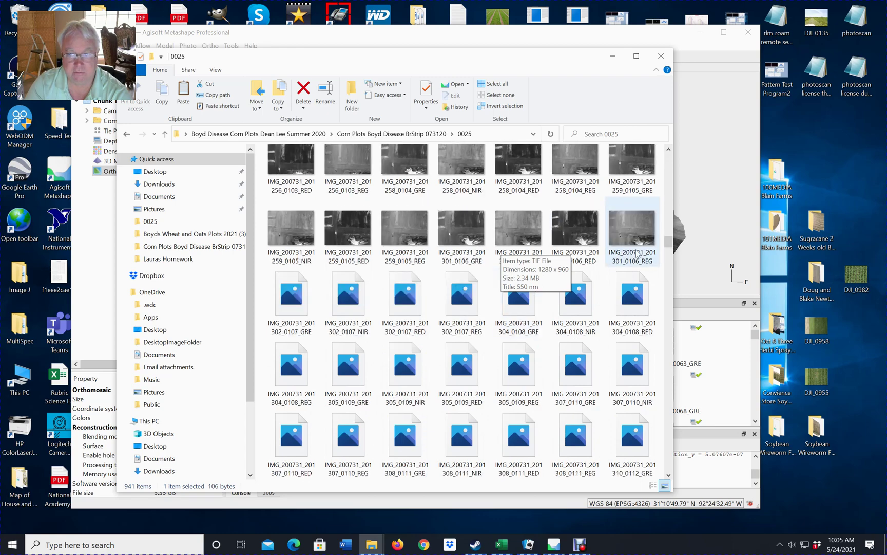
{"action": "scroll", "coordinate": [536, 281], "scroll_direction": "down", "scroll_amount": 18}
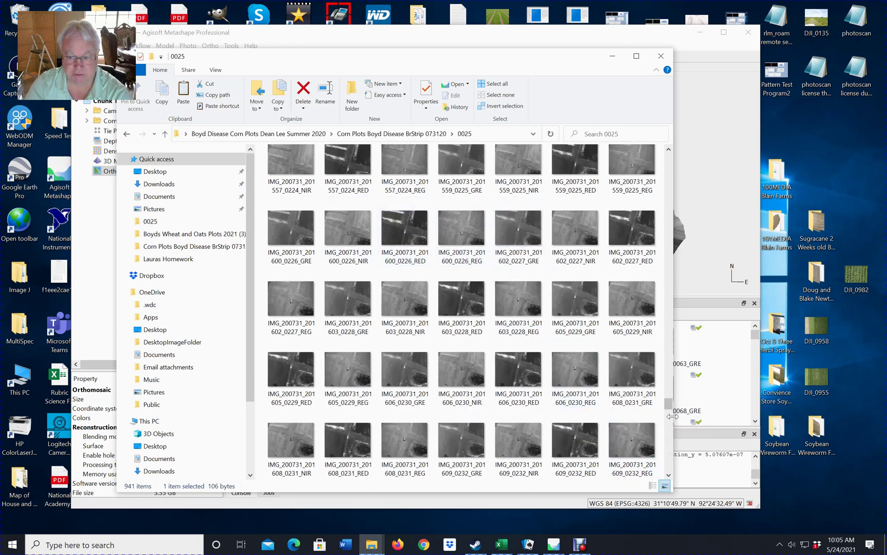
{"action": "left_click_drag", "start_coordinate": [669, 404], "coordinate": [661, 477]}
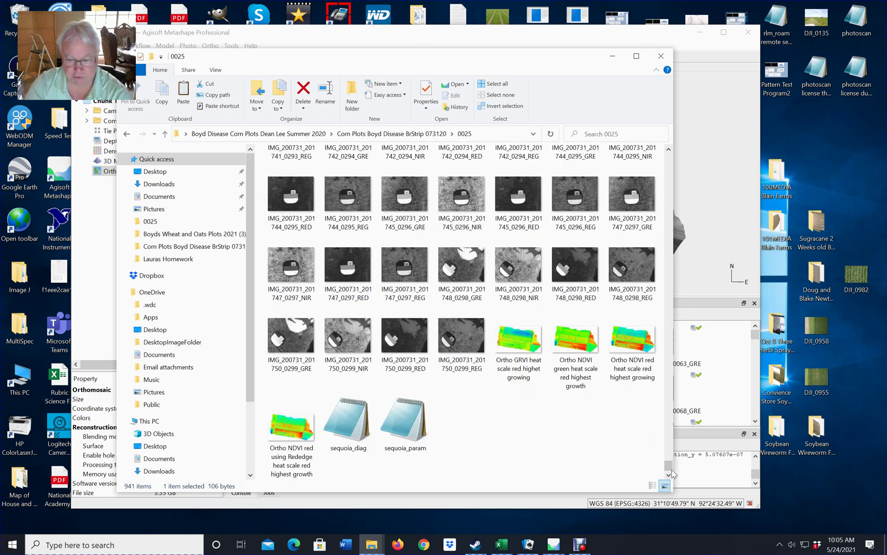
{"action": "mouse_move", "coordinate": [669, 468]}
{"action": "left_mouse_down"}
{"action": "mouse_move", "coordinate": [674, 326]}
{"action": "mouse_move", "coordinate": [708, 226]}
{"action": "mouse_move", "coordinate": [688, 216]}
{"action": "mouse_move", "coordinate": [671, 154]}
{"action": "mouse_move", "coordinate": [669, 465]}
{"action": "left_mouse_up"}
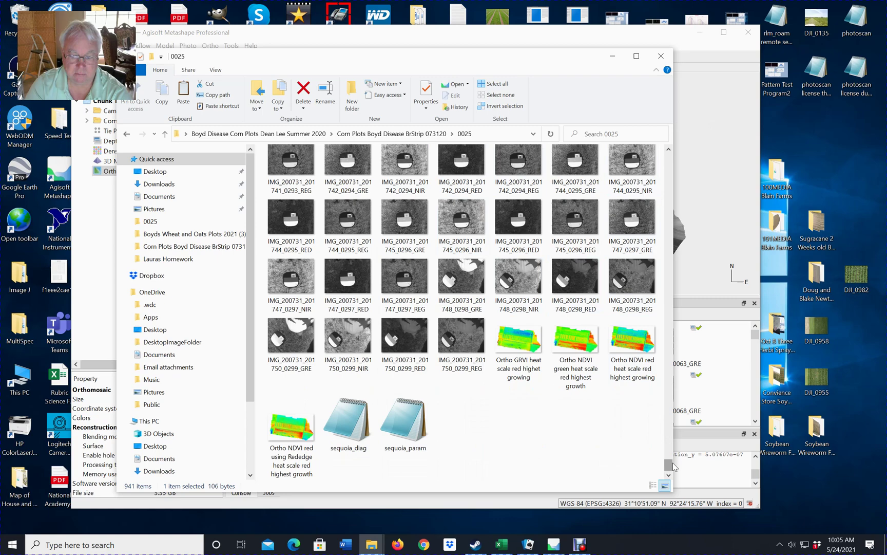
{"action": "left_click_drag", "start_coordinate": [666, 466], "coordinate": [683, 140]}
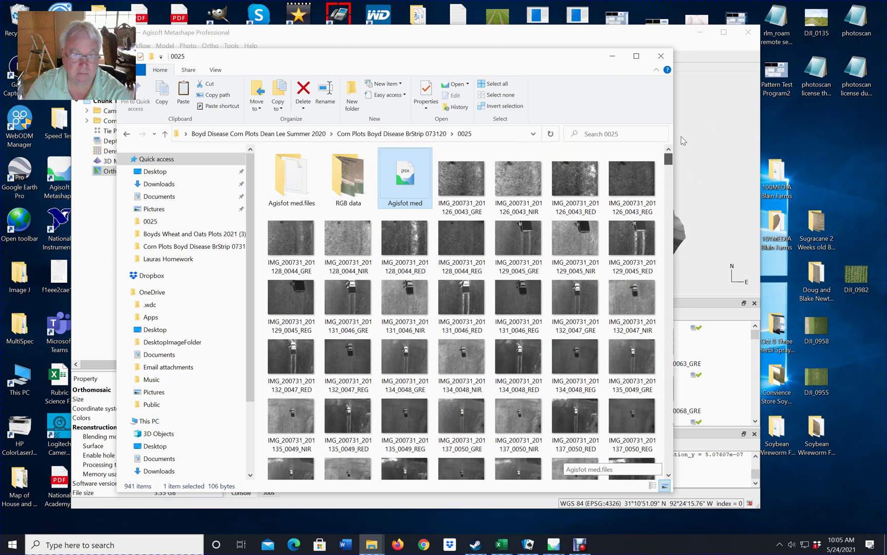
- Open the NIR image from the Desktop's 0025 folder to check it, close the viewer and return to Metashape
{"action": "left_click", "coordinate": [148, 172]}
{"action": "double_click", "coordinate": [291, 171]}
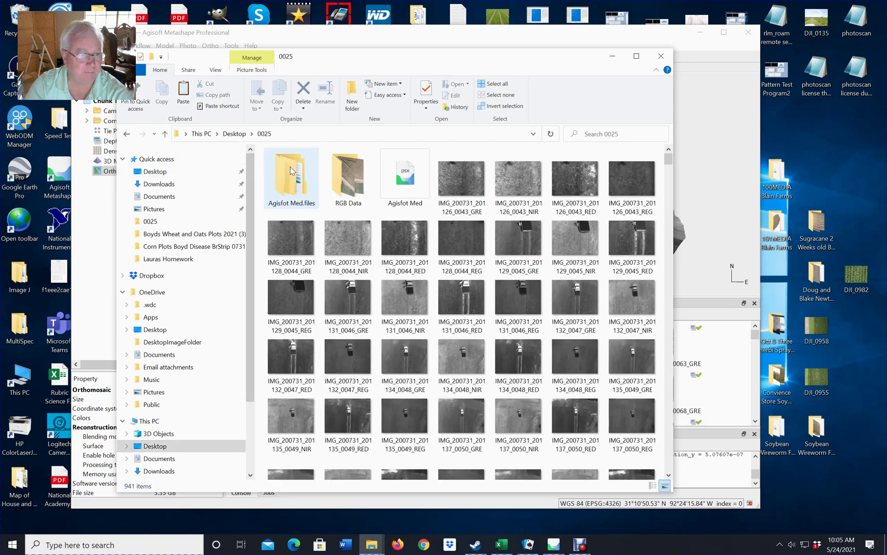
{"action": "left_click_drag", "start_coordinate": [670, 157], "coordinate": [677, 487]}
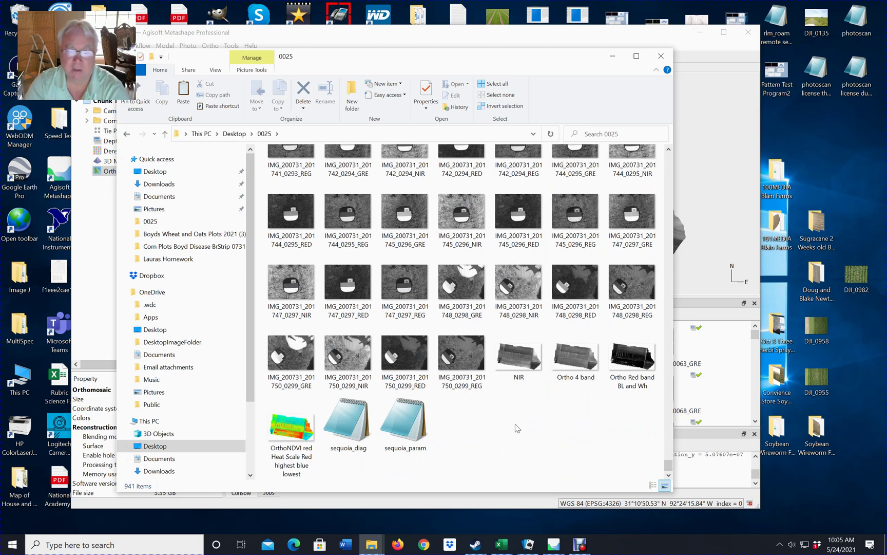
{"action": "left_click", "coordinate": [529, 359]}
{"action": "double_click", "coordinate": [529, 359]}
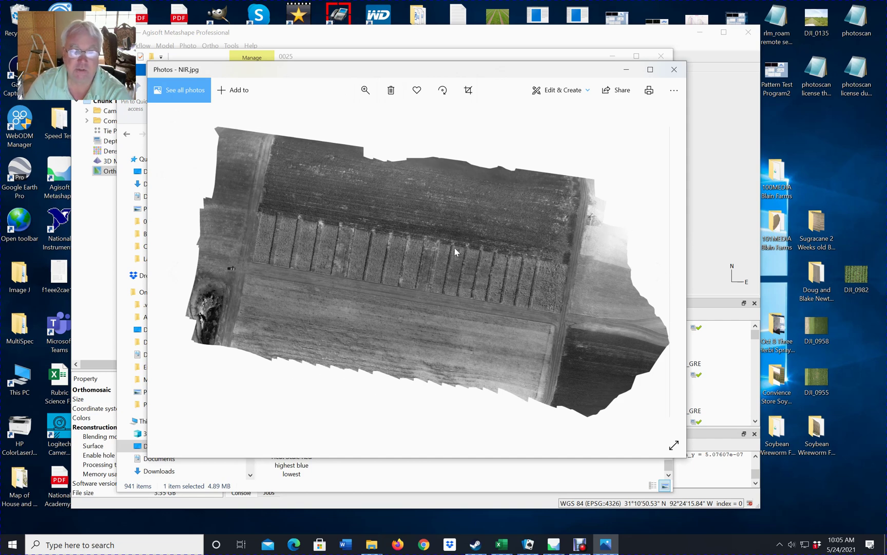
{"action": "left_click", "coordinate": [674, 72]}
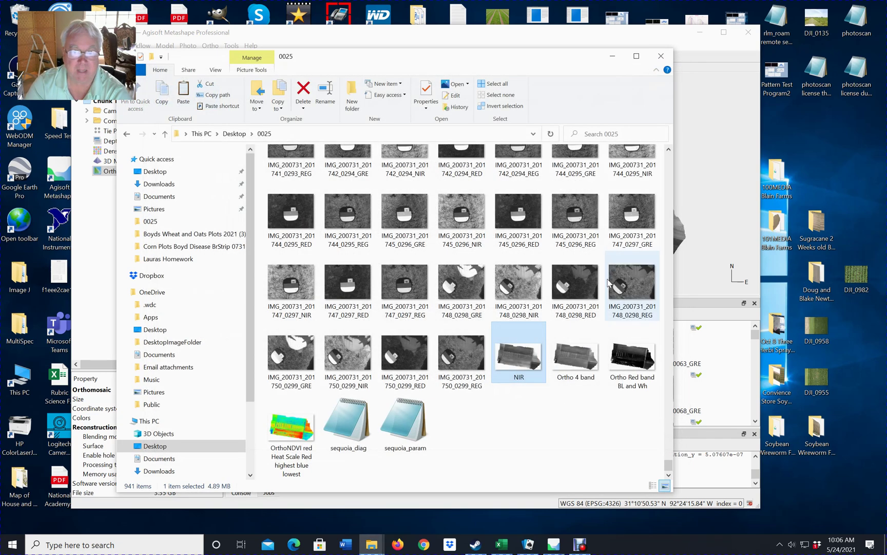
{"action": "left_click", "coordinate": [612, 57]}
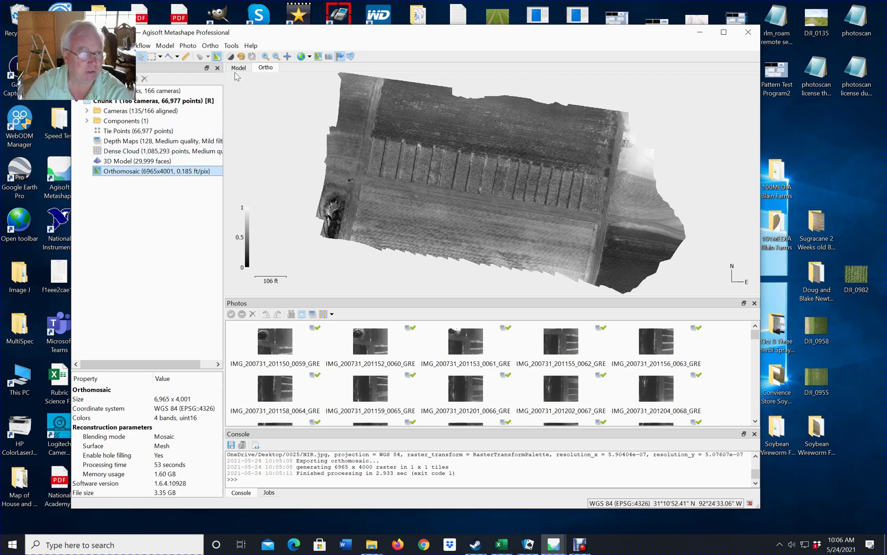
- In the Raster Calculator, set output band 1 to b2 (Red), apply it and inspect the orthomosaic
{"action": "left_click", "coordinate": [241, 57]}
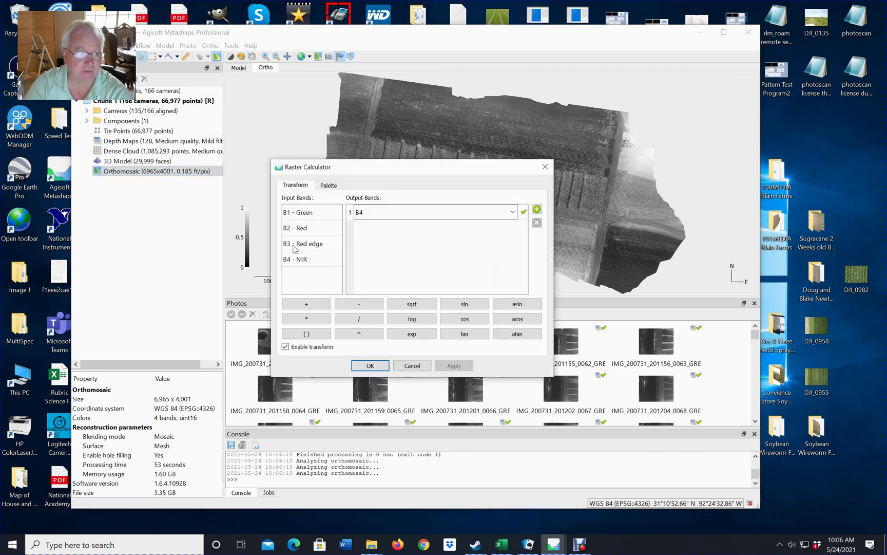
{"action": "left_click", "coordinate": [300, 229]}
{"action": "left_click", "coordinate": [366, 215]}
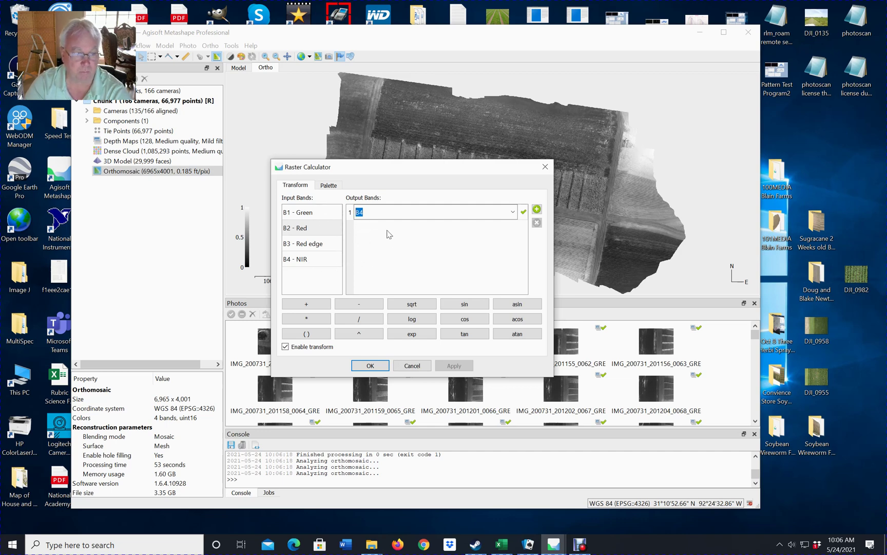
{"action": "type", "text": "b2"}
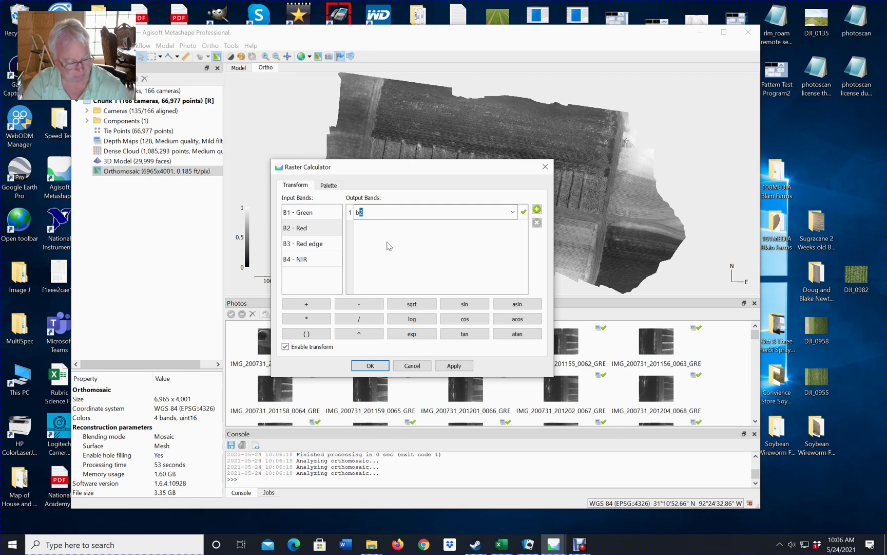
{"action": "left_click", "coordinate": [455, 366]}
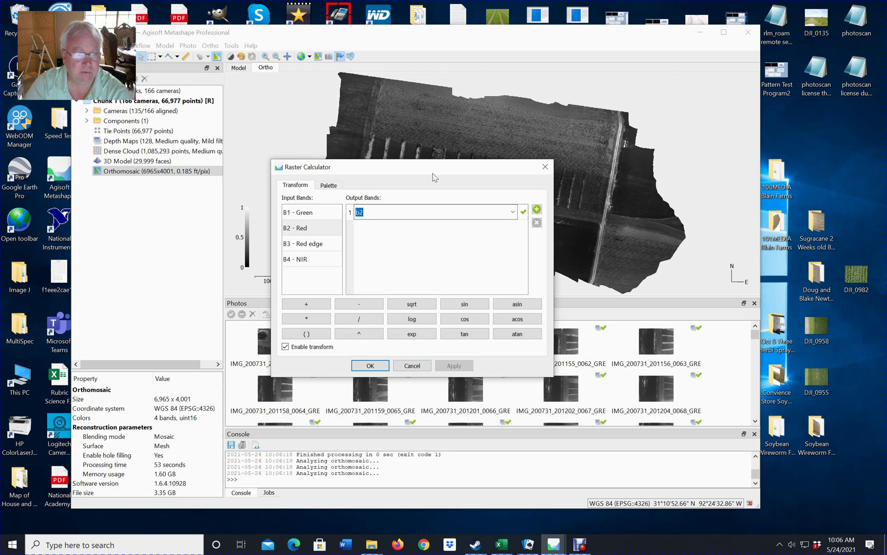
{"action": "left_click_drag", "start_coordinate": [428, 172], "coordinate": [440, 248]}
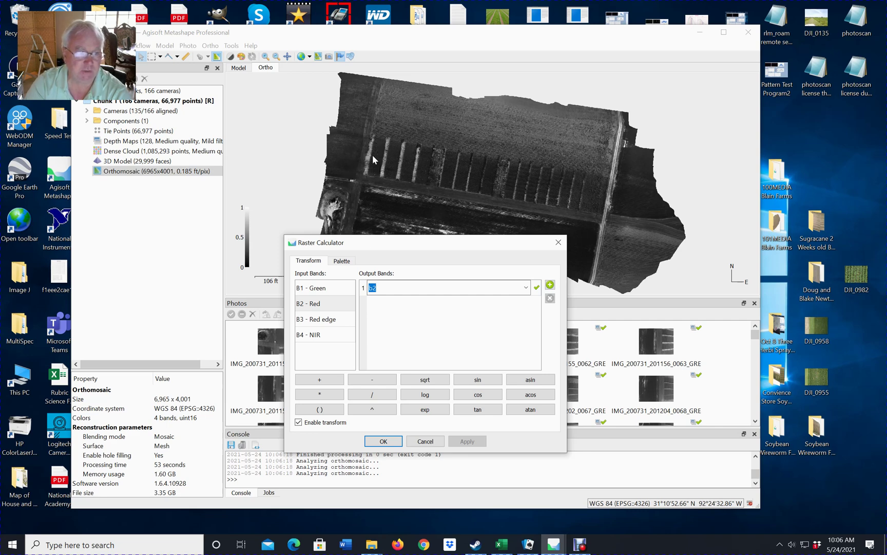
{"action": "left_click_drag", "start_coordinate": [410, 243], "coordinate": [394, 213]}
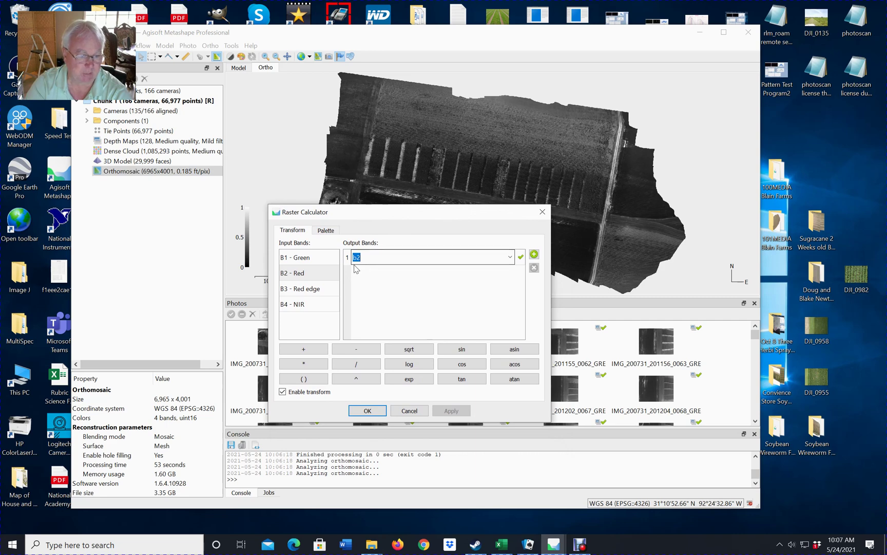
- Refresh the palette histogram for the red band and accept the raster settings
{"action": "left_click", "coordinate": [327, 231]}
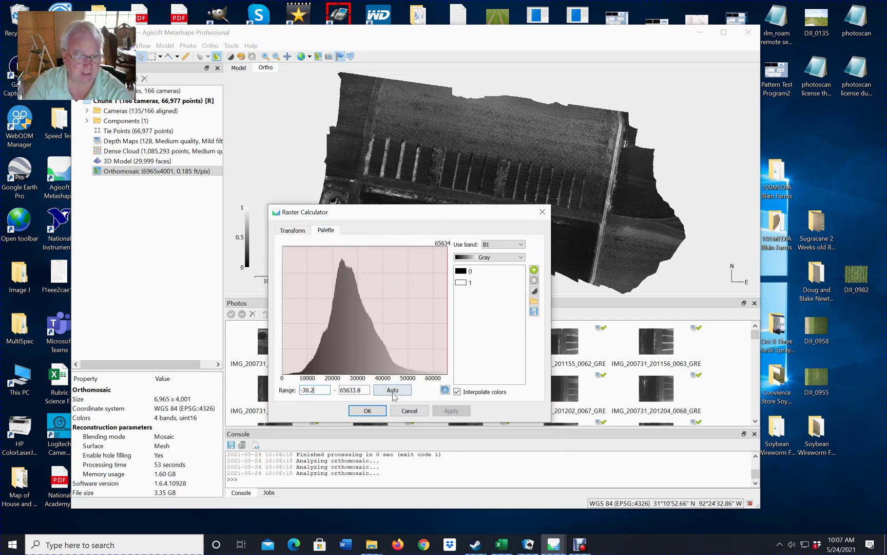
{"action": "left_click", "coordinate": [445, 390]}
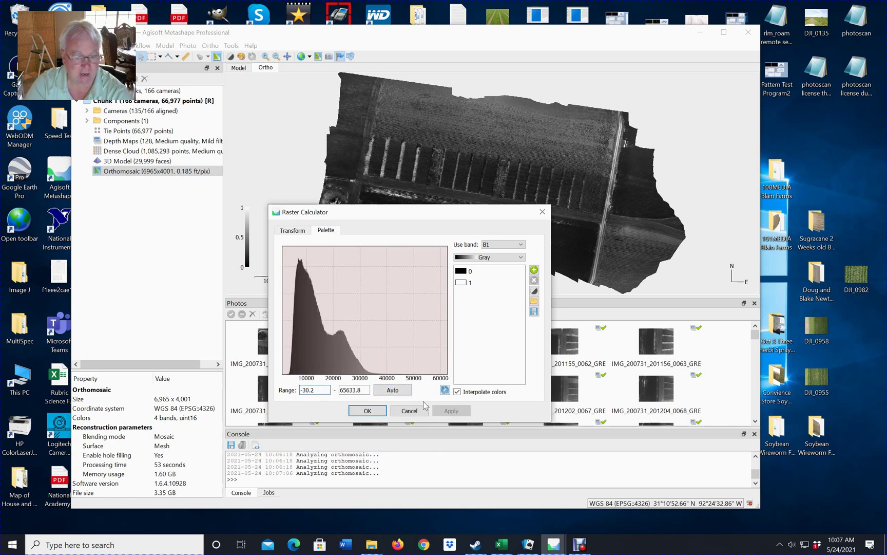
{"action": "left_click", "coordinate": [378, 411]}
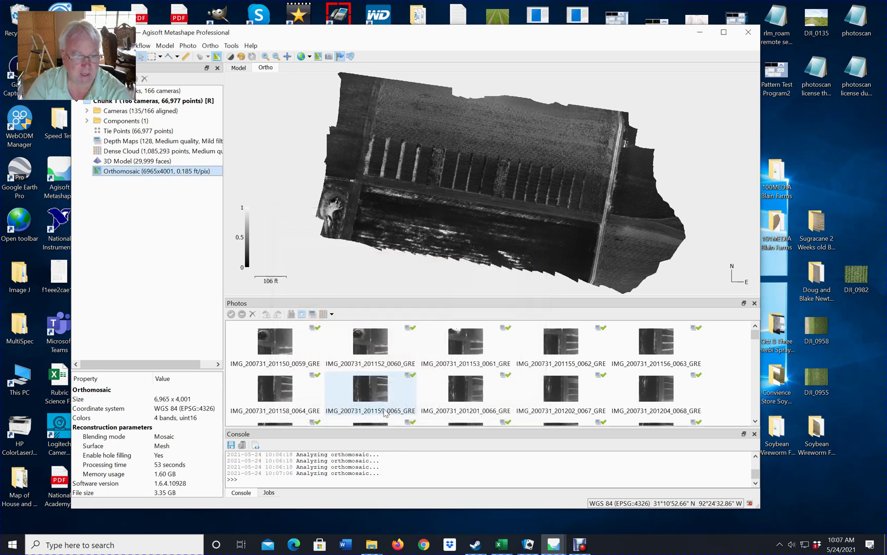
- Export the orthomosaic as a JPEG named Red into the Desktop's 0025 folder
{"action": "right_click", "coordinate": [165, 175]}
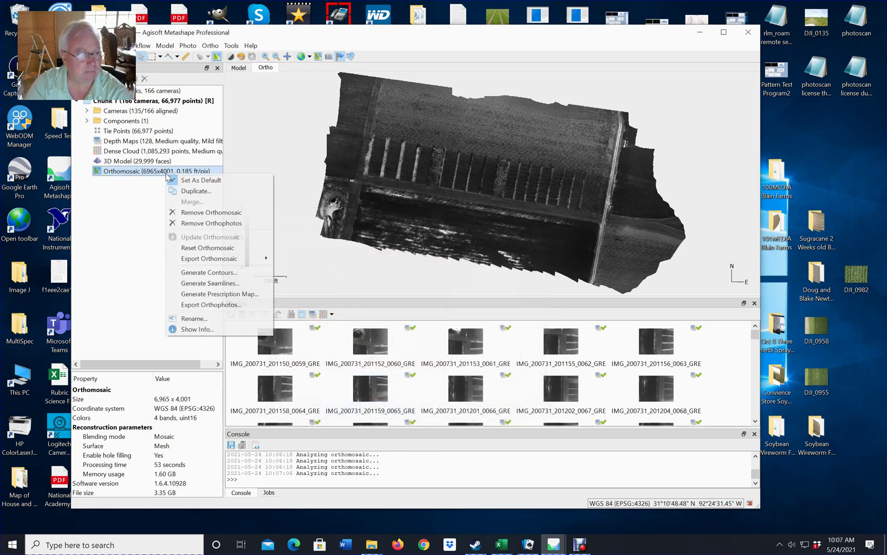
{"action": "mouse_move", "coordinate": [256, 263]}
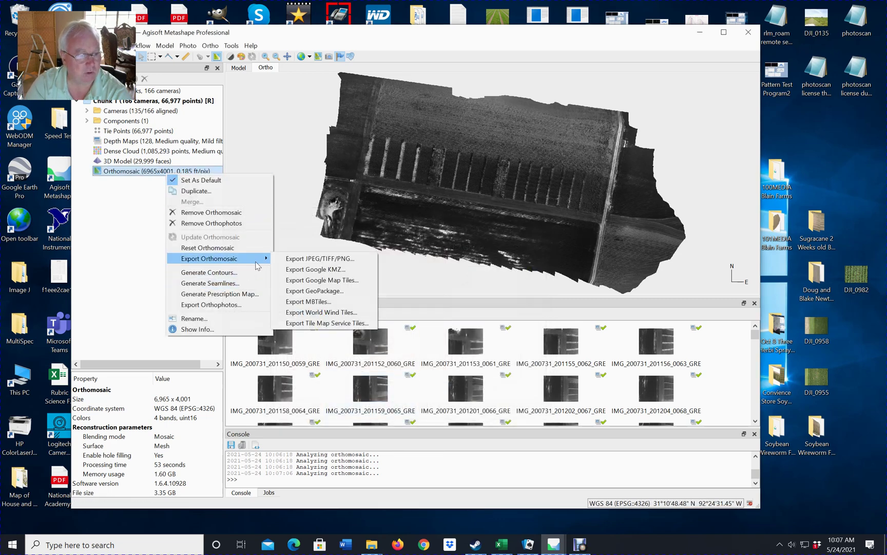
{"action": "left_click", "coordinate": [306, 259]}
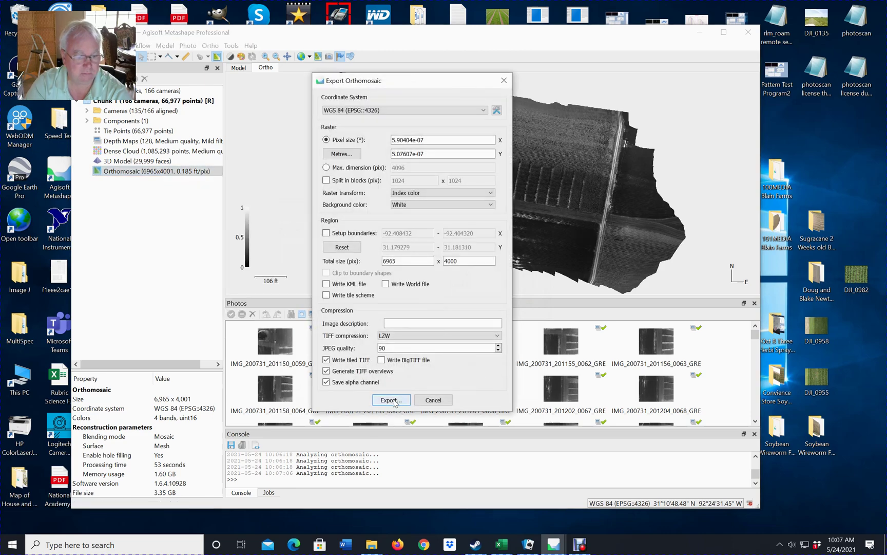
{"action": "left_click", "coordinate": [391, 400]}
{"action": "left_click", "coordinate": [282, 385]}
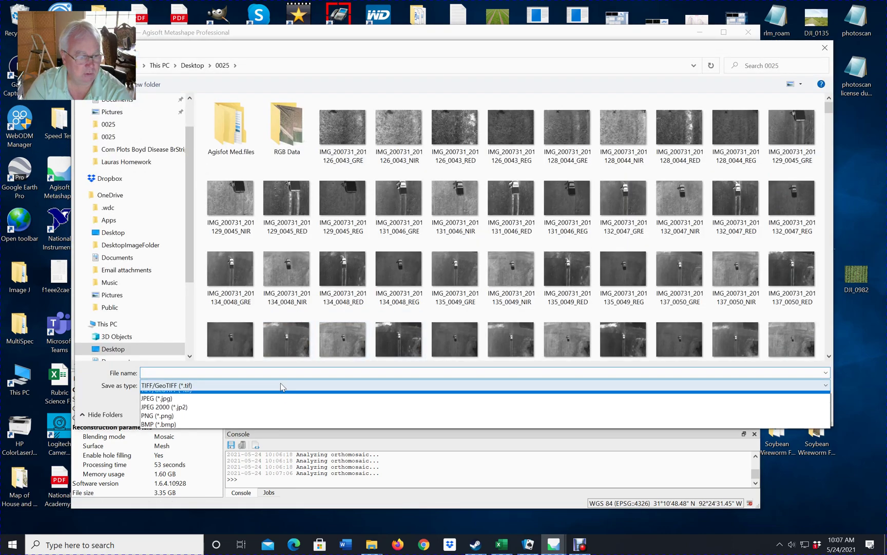
{"action": "left_click", "coordinate": [278, 404]}
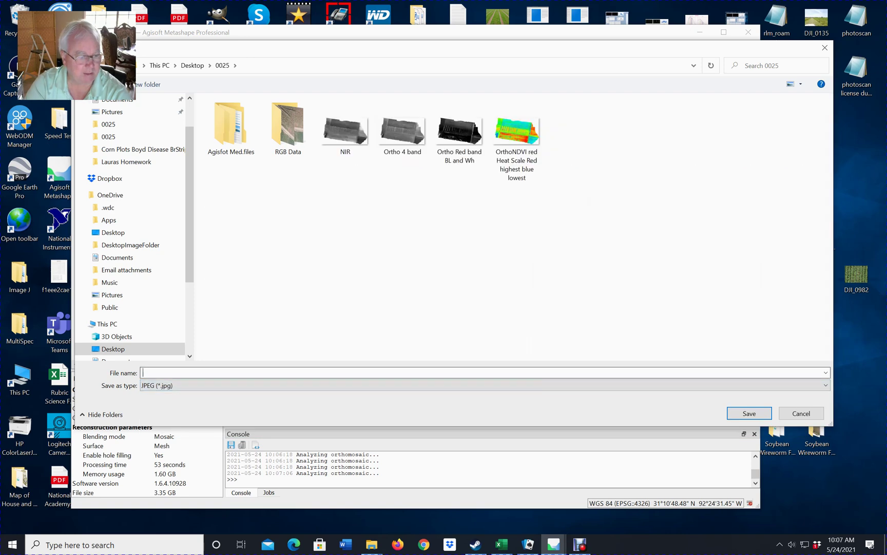
{"action": "type", "text": "Red"}
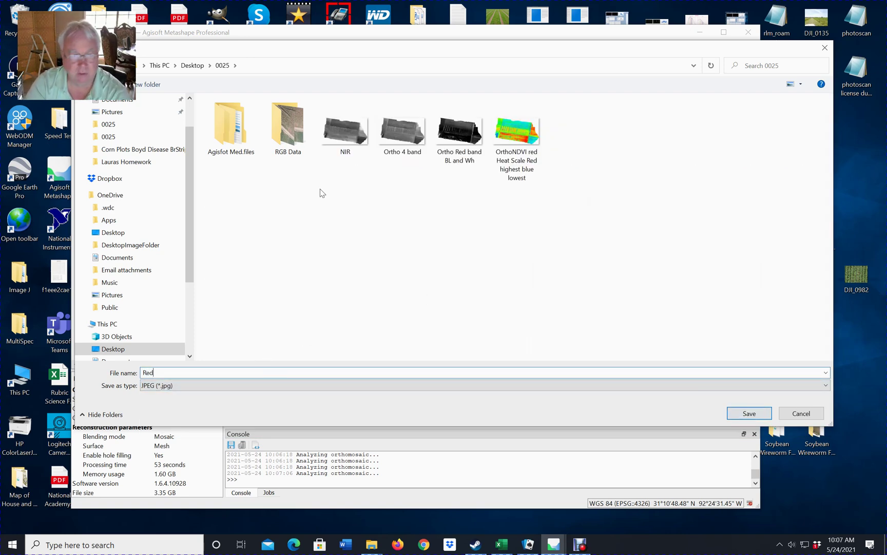
{"action": "left_click", "coordinate": [753, 414]}
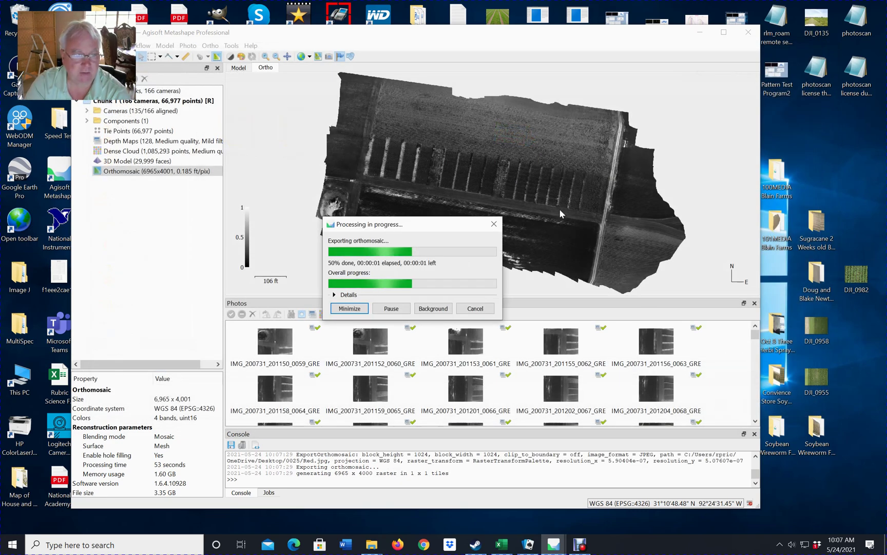
- Switch to File Explorer to check the 0025 folder for the exported Red image, and close the folder window
{"action": "left_click", "coordinate": [372, 544]}
{"action": "left_click", "coordinate": [403, 507]}
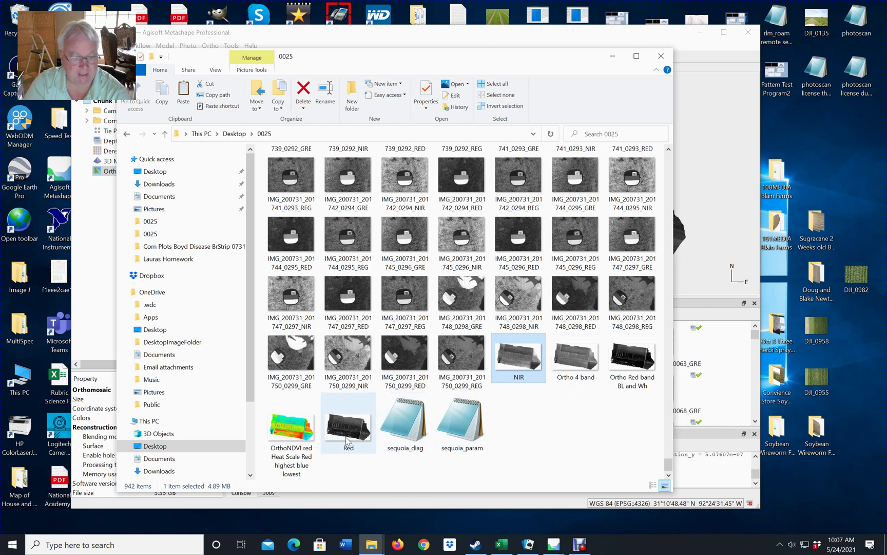
{"action": "left_click", "coordinate": [661, 58]}
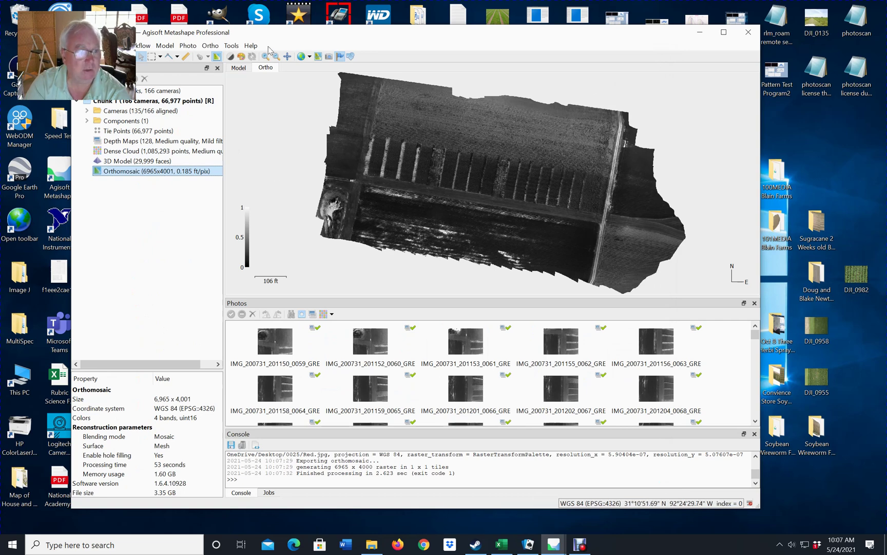
- In the Raster Calculator, replace the output band 1 expression with B1 (Green), apply it and inspect the orthomosaic
{"action": "left_click", "coordinate": [242, 57]}
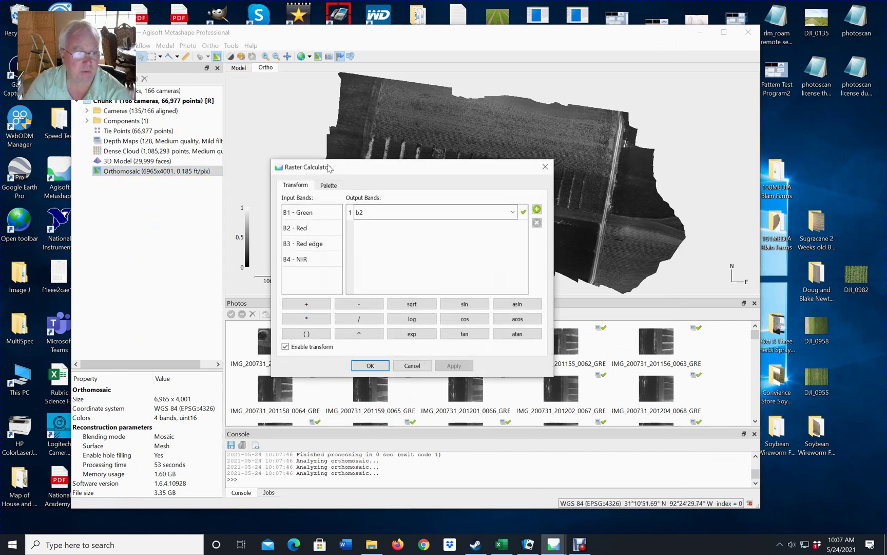
{"action": "left_click", "coordinate": [315, 218]}
{"action": "left_click", "coordinate": [348, 217]}
{"action": "key", "text": "BackSpace"}
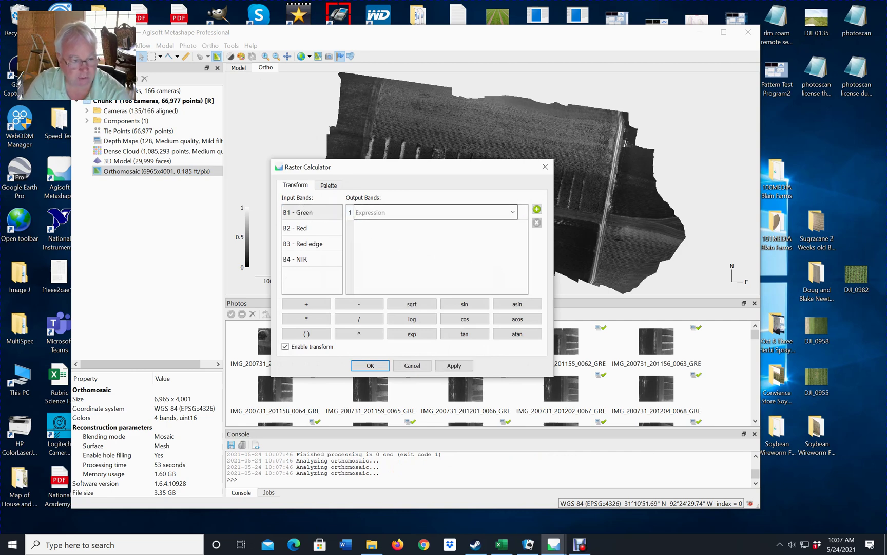
{"action": "double_click", "coordinate": [326, 214]}
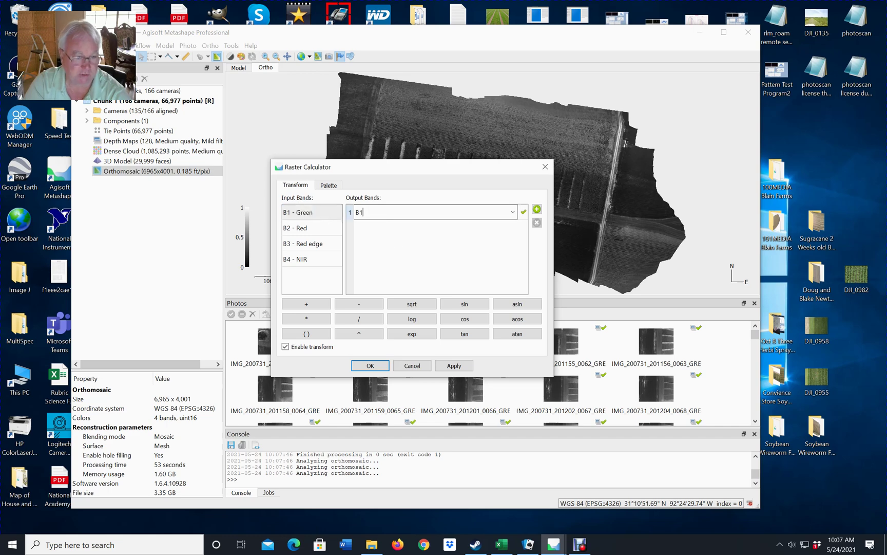
{"action": "left_click", "coordinate": [454, 365]}
{"action": "left_click_drag", "start_coordinate": [403, 169], "coordinate": [424, 293]}
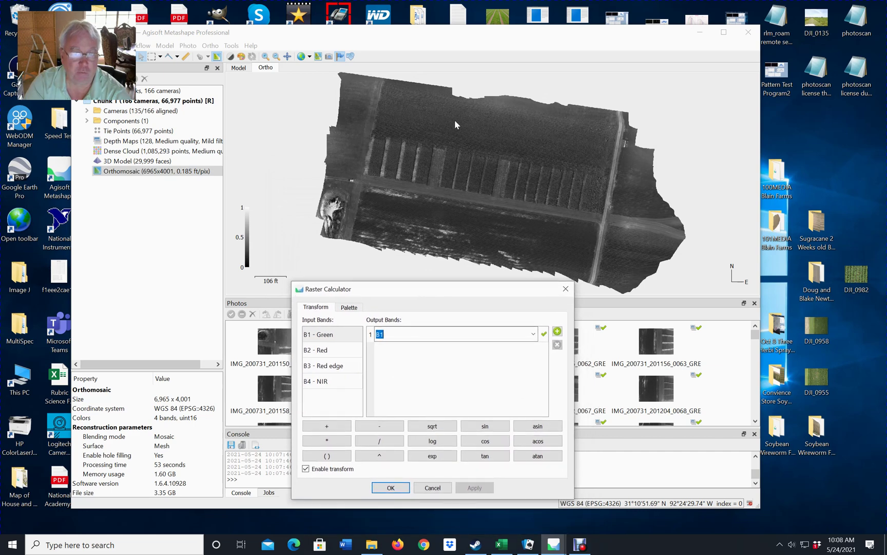
{"action": "left_click_drag", "start_coordinate": [424, 287], "coordinate": [396, 210]}
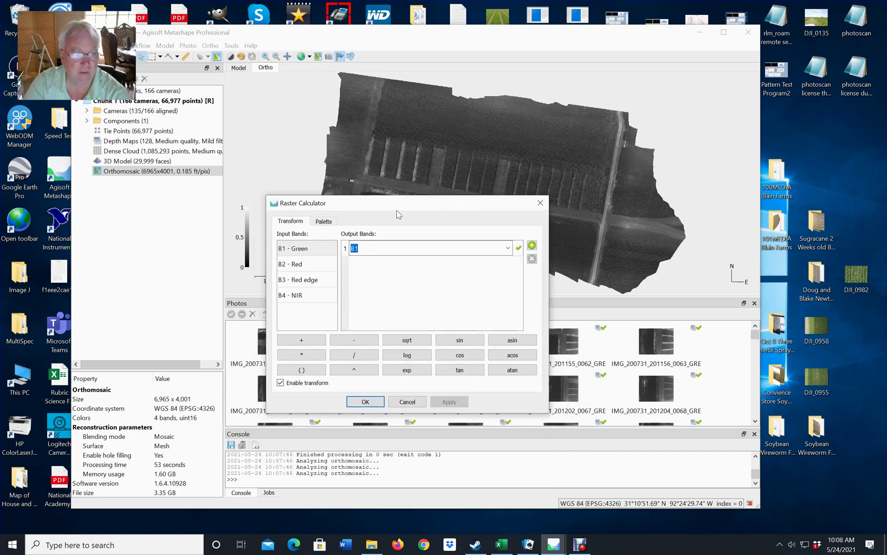
- Apply the Heat palette to the green band orthomosaic as a preview, and switch it back to Gray
{"action": "left_click", "coordinate": [324, 221]}
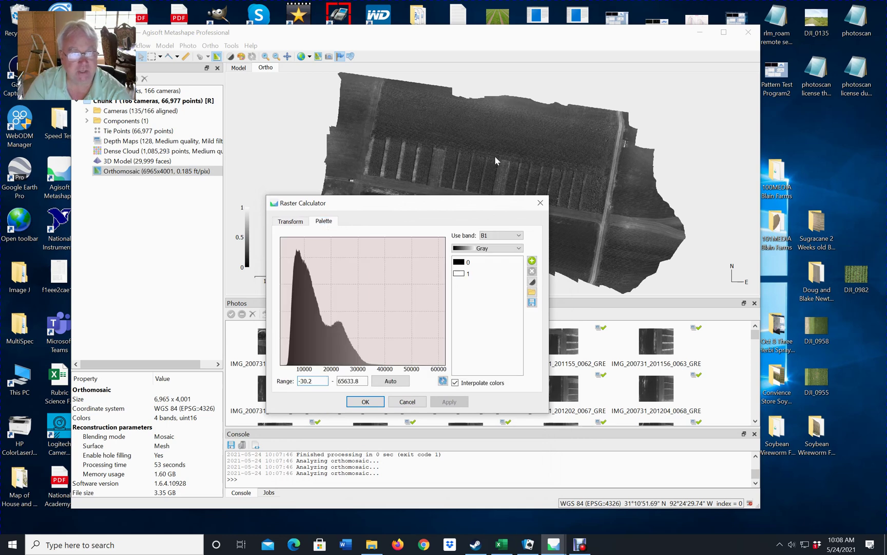
{"action": "left_click", "coordinate": [515, 249]}
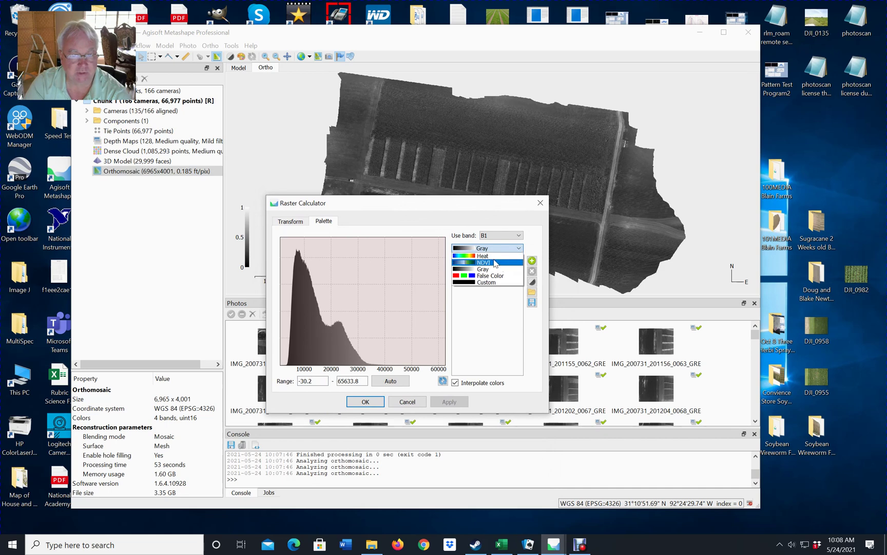
{"action": "left_click", "coordinate": [493, 256]}
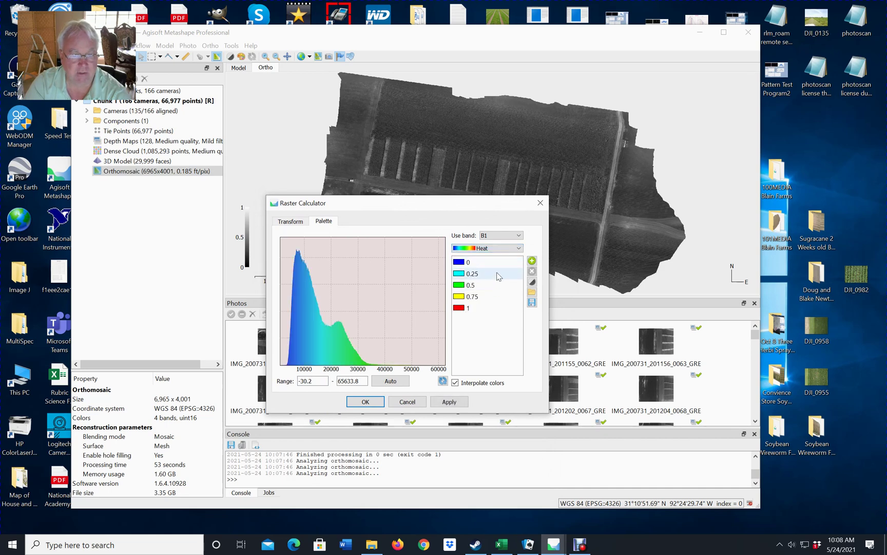
{"action": "left_click", "coordinate": [462, 401]}
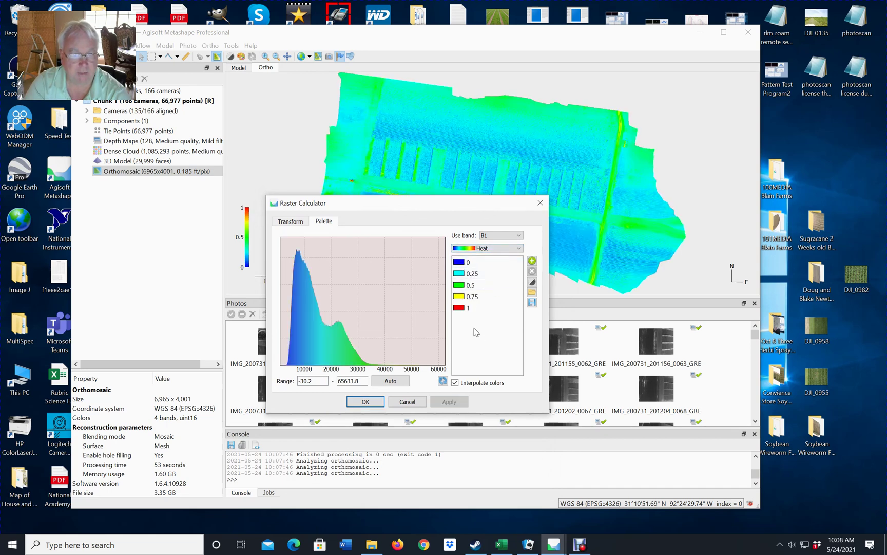
{"action": "left_click", "coordinate": [501, 249]}
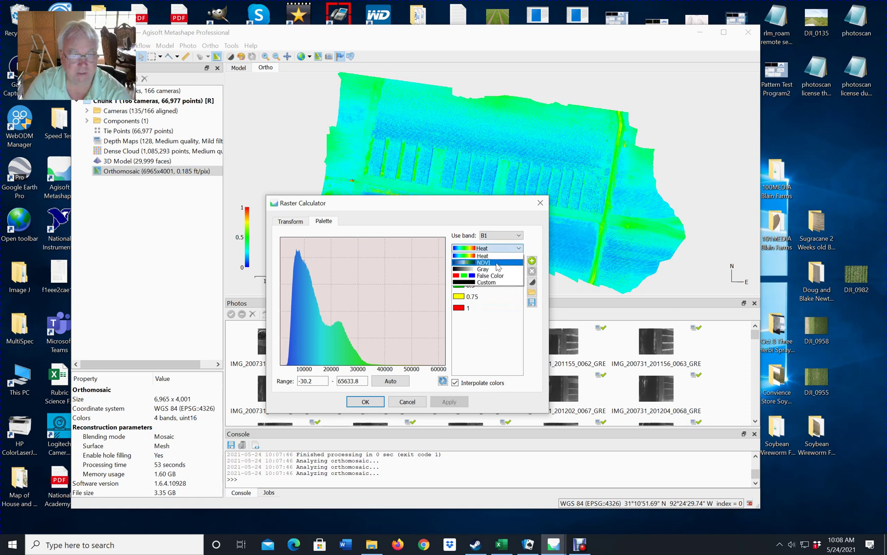
{"action": "left_click", "coordinate": [485, 269]}
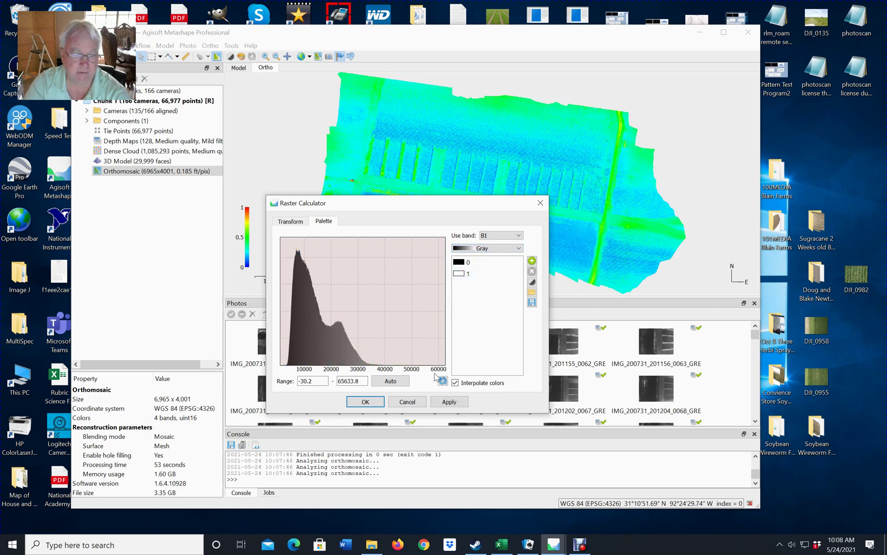
{"action": "left_click", "coordinate": [450, 401]}
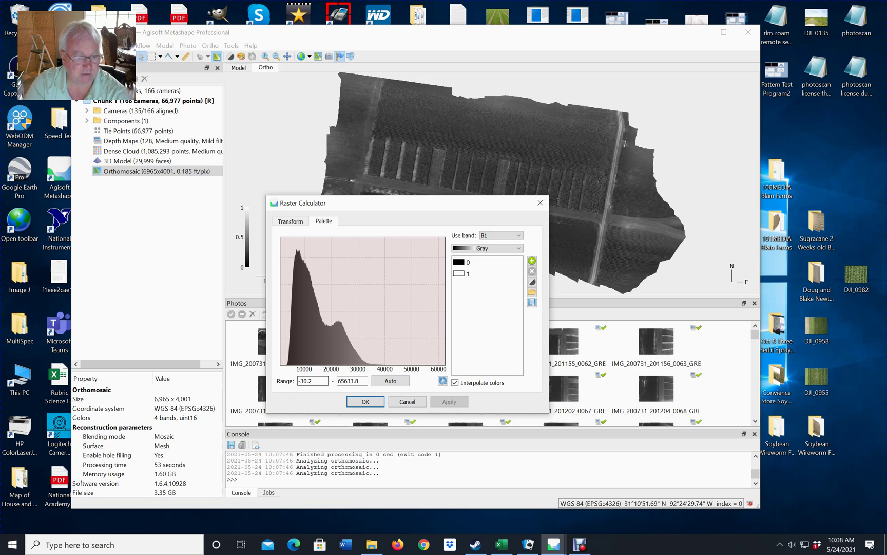
- Accept the Raster Calculator settings and export the orthomosaic as a JPEG named Green into the Desktop's 0025 folder
{"action": "left_click", "coordinate": [366, 401]}
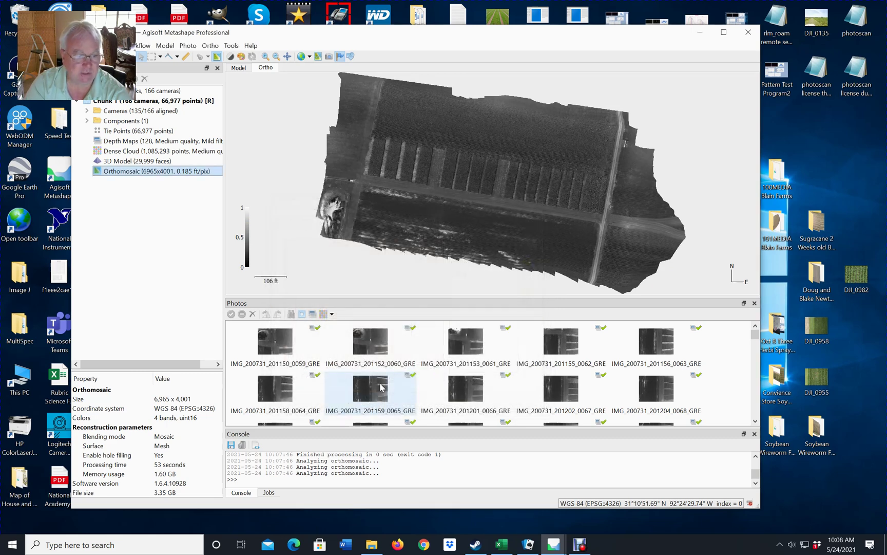
{"action": "right_click", "coordinate": [193, 172]}
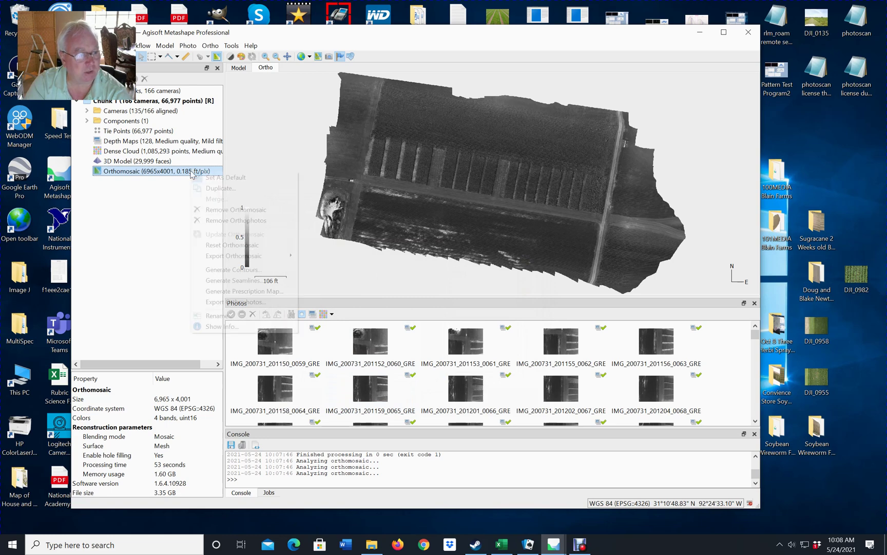
{"action": "mouse_move", "coordinate": [282, 262]}
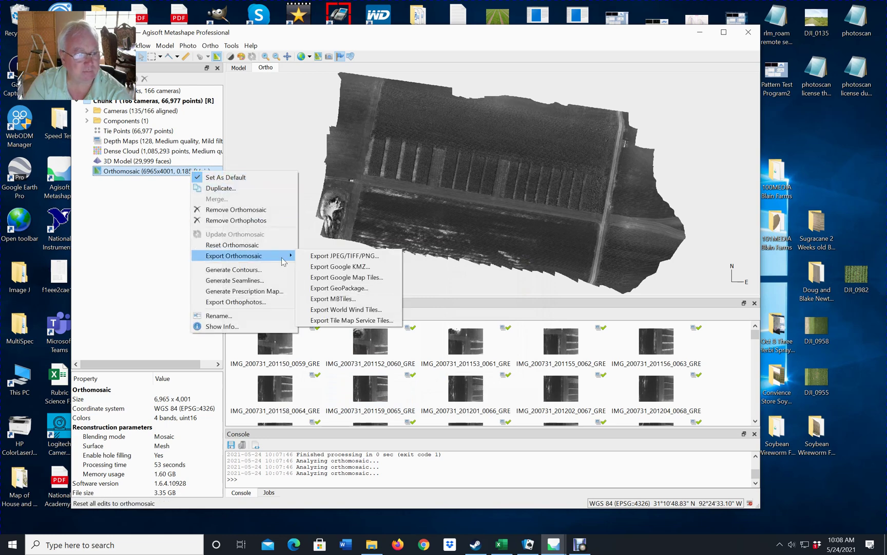
{"action": "left_click", "coordinate": [328, 256]}
{"action": "left_click", "coordinate": [389, 400]}
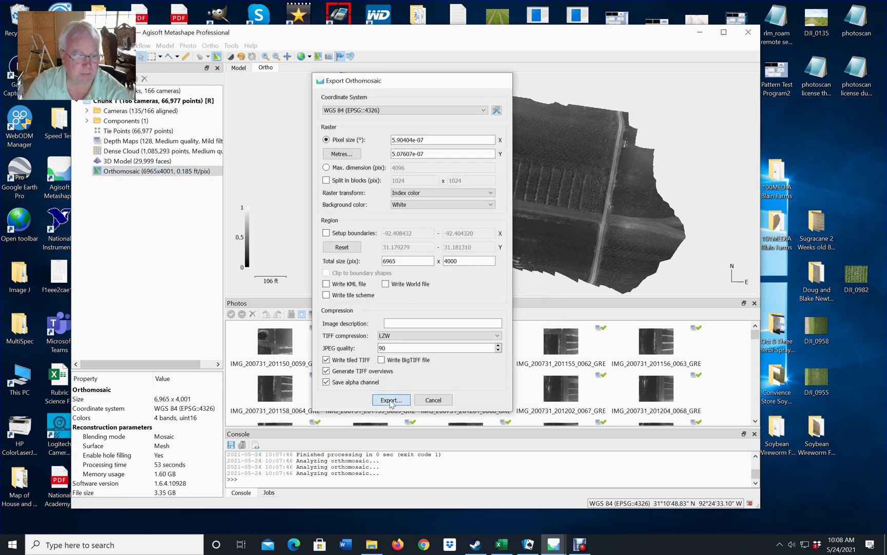
{"action": "left_click", "coordinate": [311, 385]}
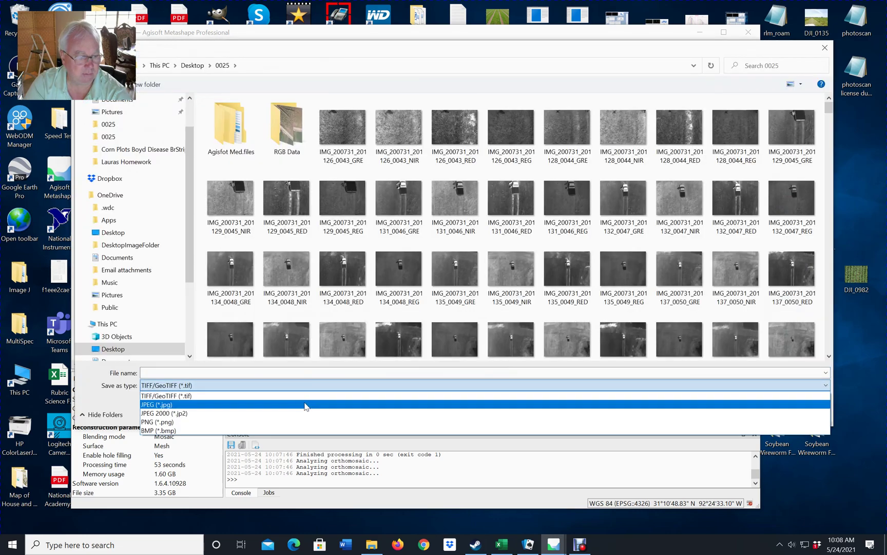
{"action": "left_click", "coordinate": [308, 402]}
{"action": "left_click", "coordinate": [355, 371]}
{"action": "type", "text": "Green"}
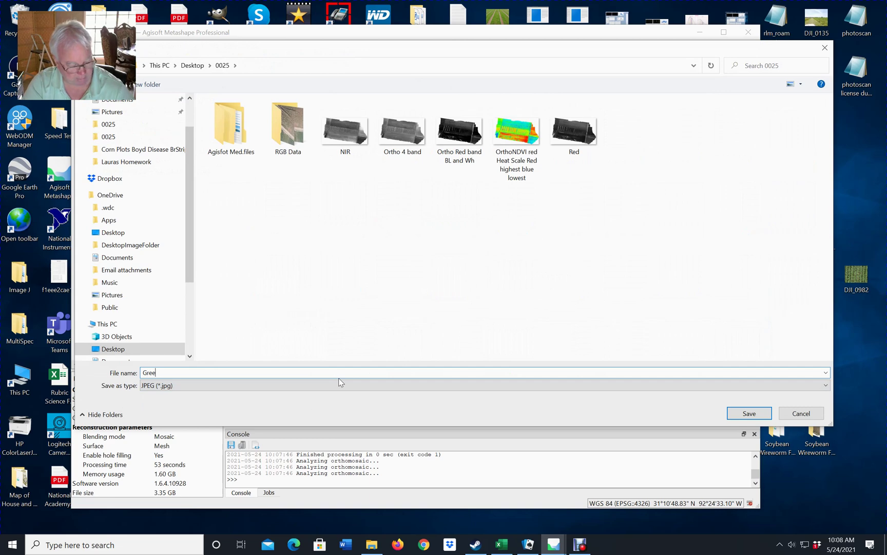
{"action": "left_click", "coordinate": [748, 413]}
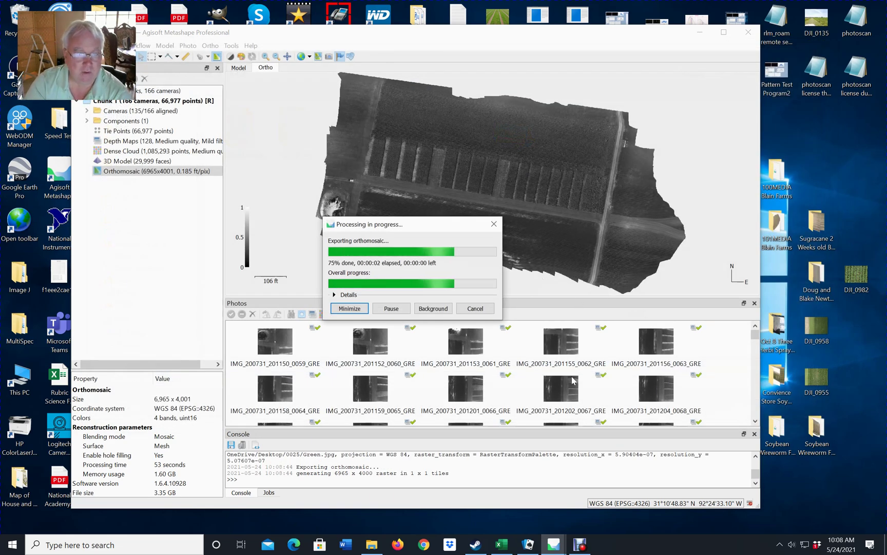
- Switch to File Explorer, check the Desktop's 0025 folder for the exported Green, NIR and Red images, and close the folder window
{"action": "left_click", "coordinate": [372, 545]}
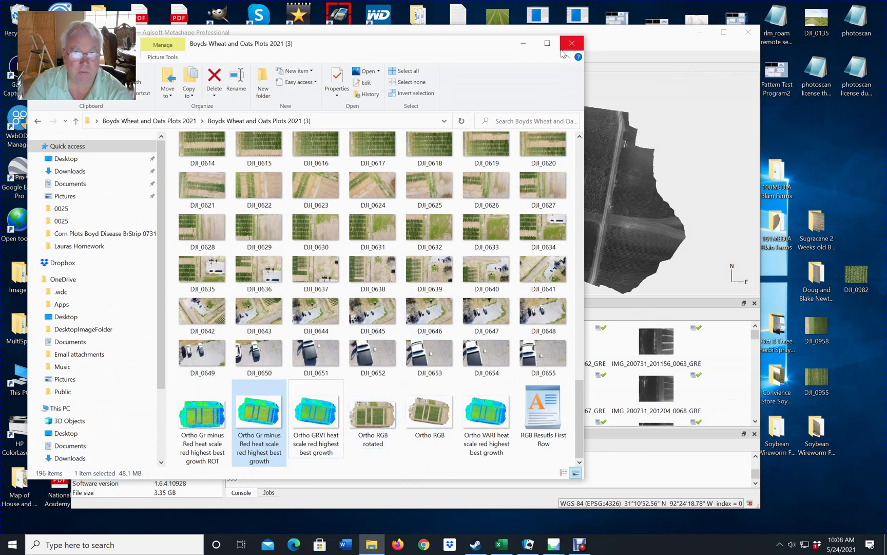
{"action": "left_click", "coordinate": [572, 43]}
{"action": "left_click", "coordinate": [372, 545]}
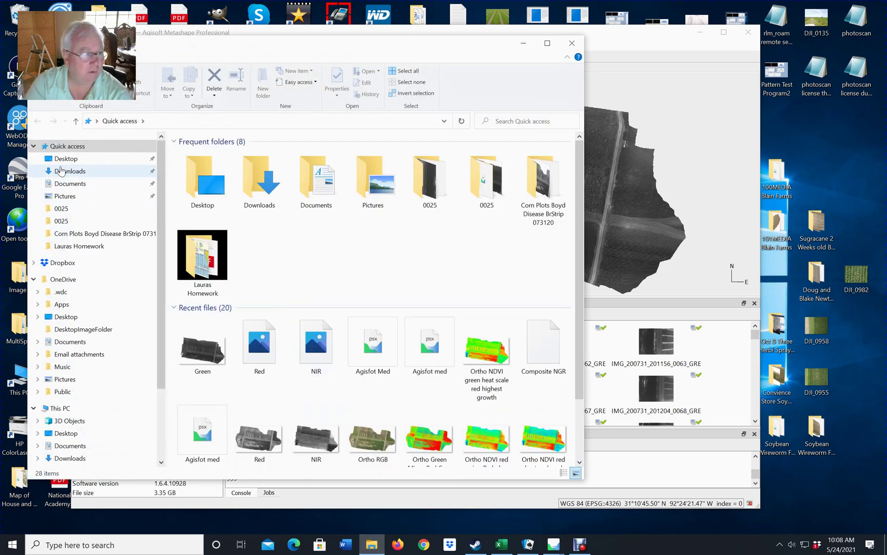
{"action": "left_click", "coordinate": [66, 159]}
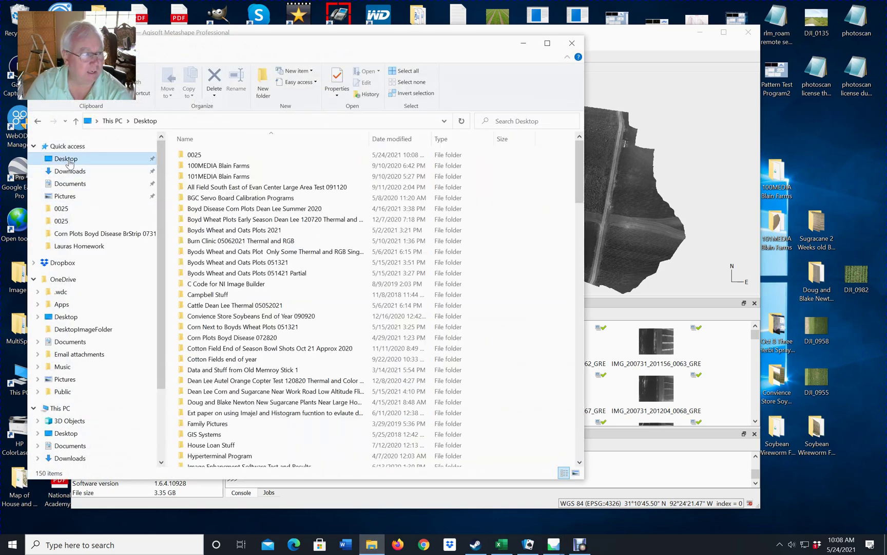
{"action": "double_click", "coordinate": [194, 154]}
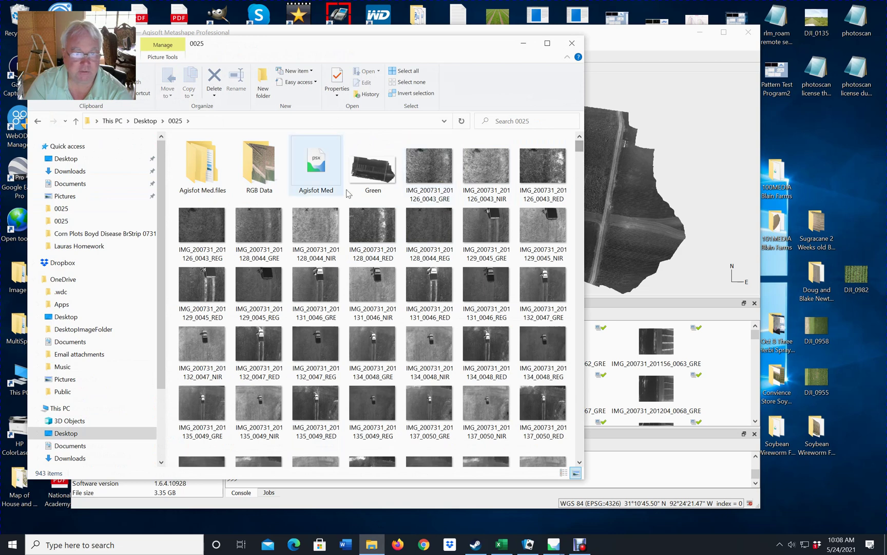
{"action": "mouse_move", "coordinate": [374, 186]}
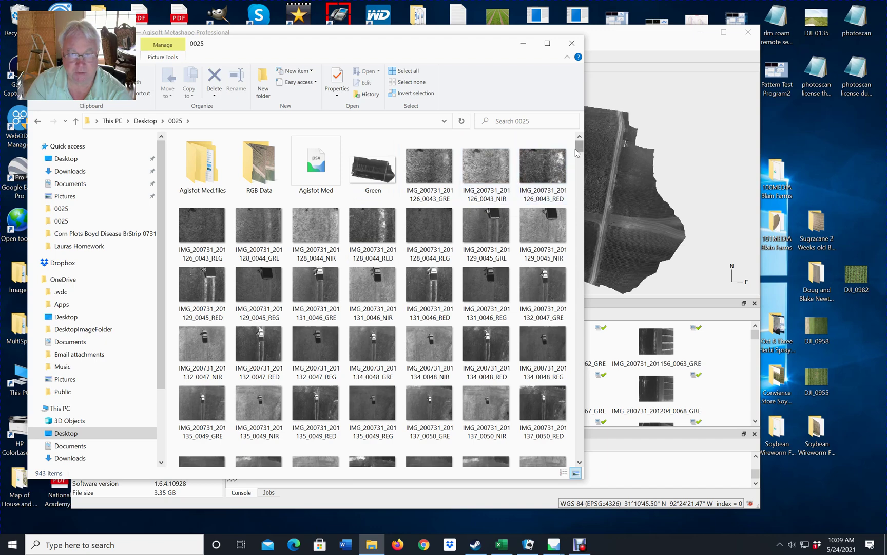
{"action": "left_click_drag", "start_coordinate": [578, 150], "coordinate": [577, 464]}
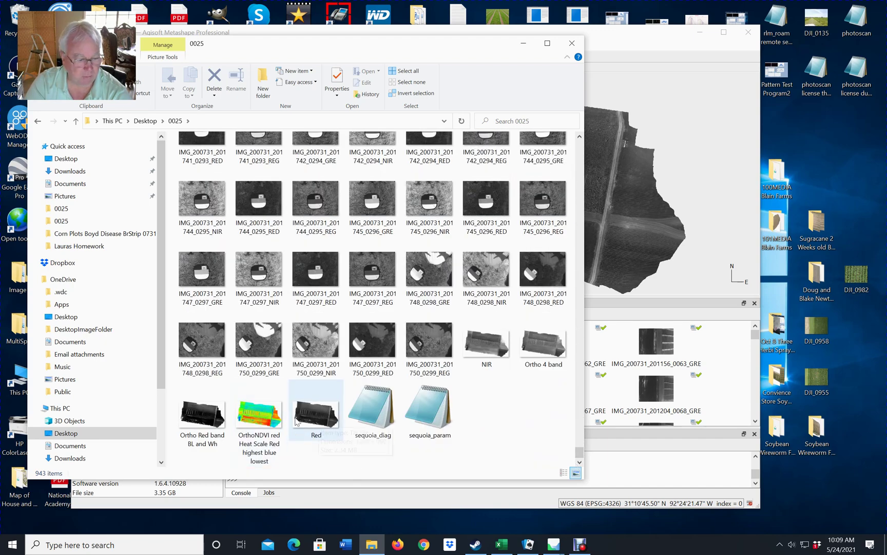
{"action": "left_click", "coordinate": [581, 45]}
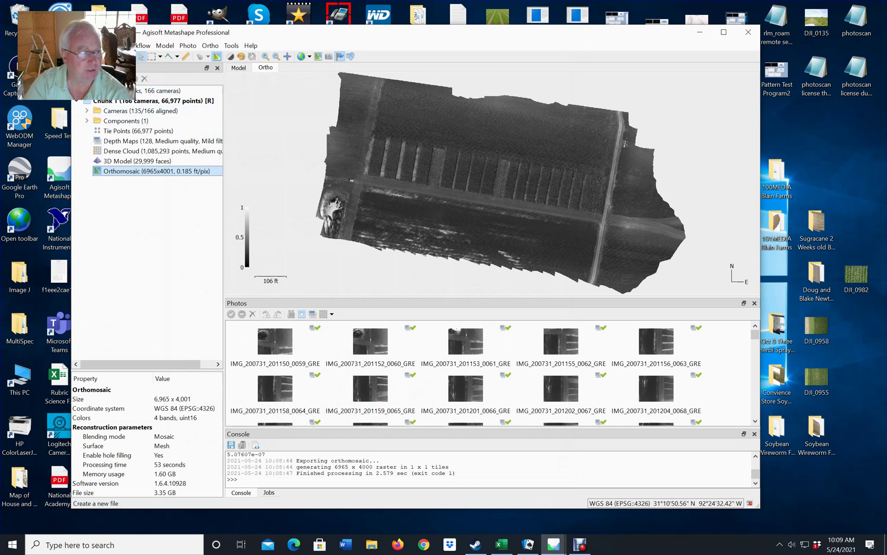
- Exit Metashape and save the changes to the project
{"action": "left_click", "coordinate": [79, 45]}
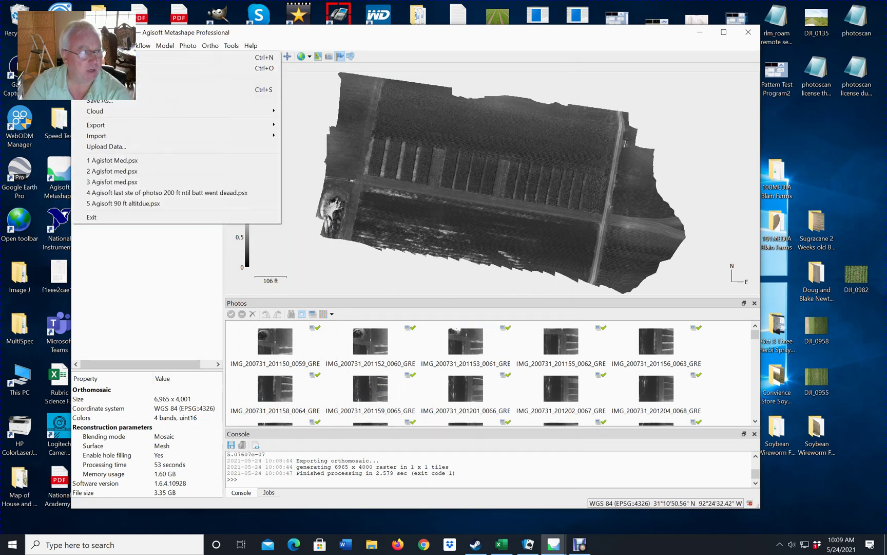
{"action": "left_click", "coordinate": [103, 218]}
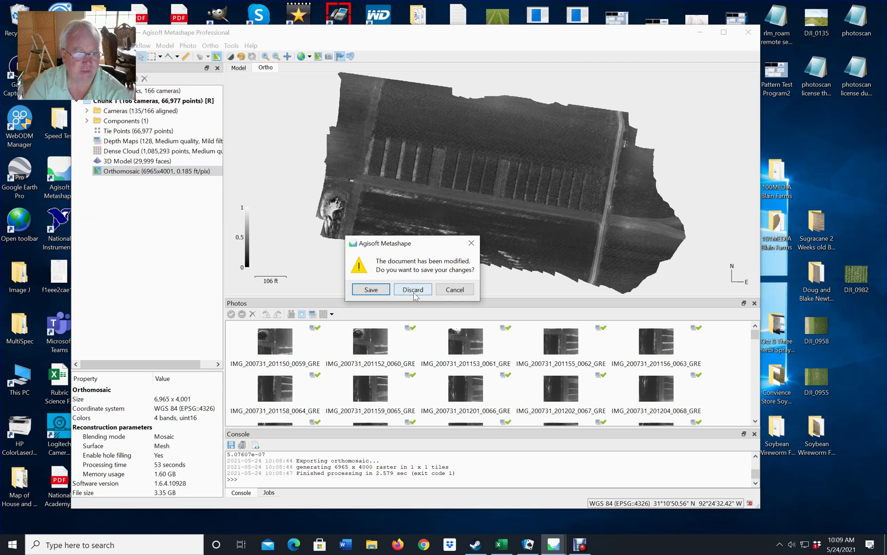
{"action": "left_click", "coordinate": [368, 290]}
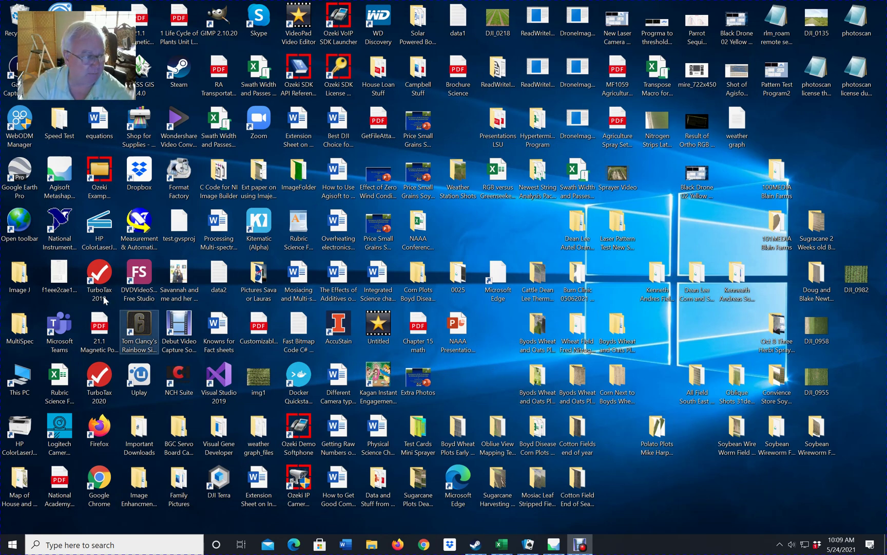
- Launch ImageJ from the Image J folder on the desktop and close the folder window
{"action": "double_click", "coordinate": [21, 278]}
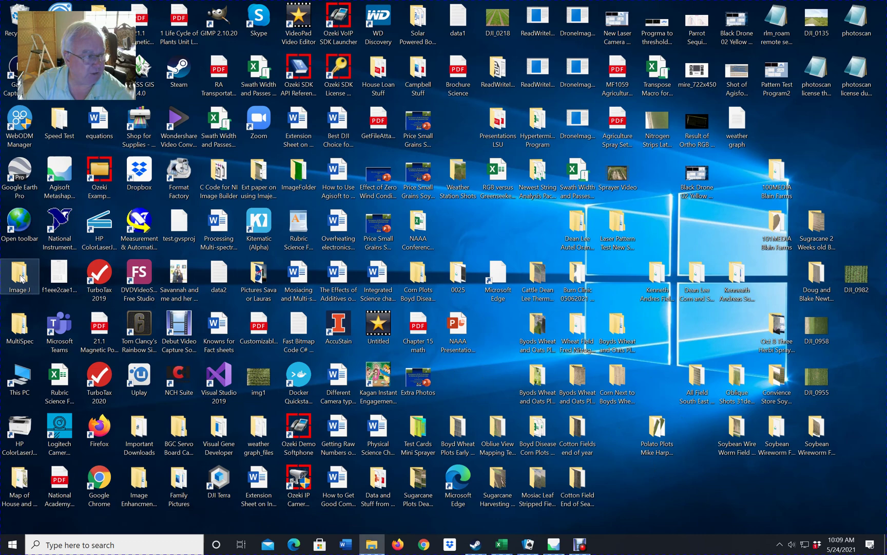
{"action": "left_click", "coordinate": [193, 158]}
{"action": "double_click", "coordinate": [193, 160]}
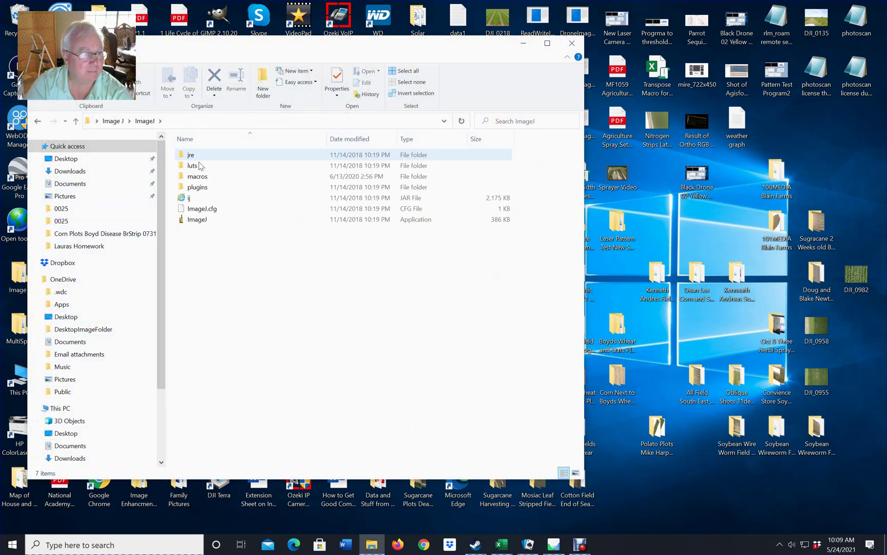
{"action": "left_click", "coordinate": [194, 221]}
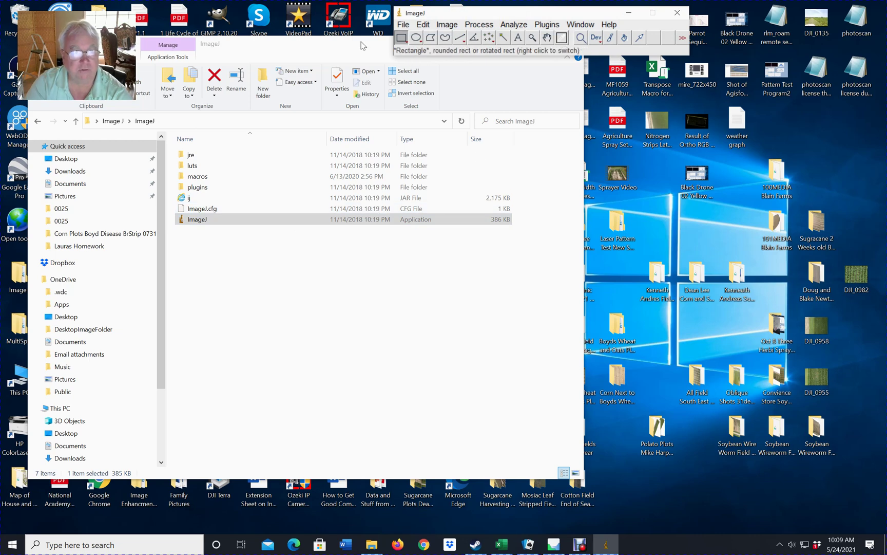
{"action": "left_click_drag", "start_coordinate": [355, 45], "coordinate": [352, 77]}
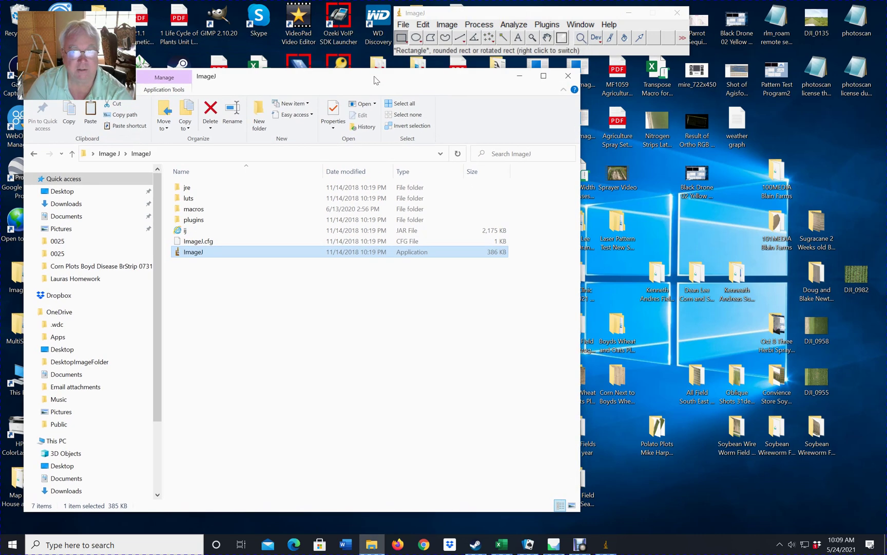
{"action": "left_click", "coordinate": [568, 77]}
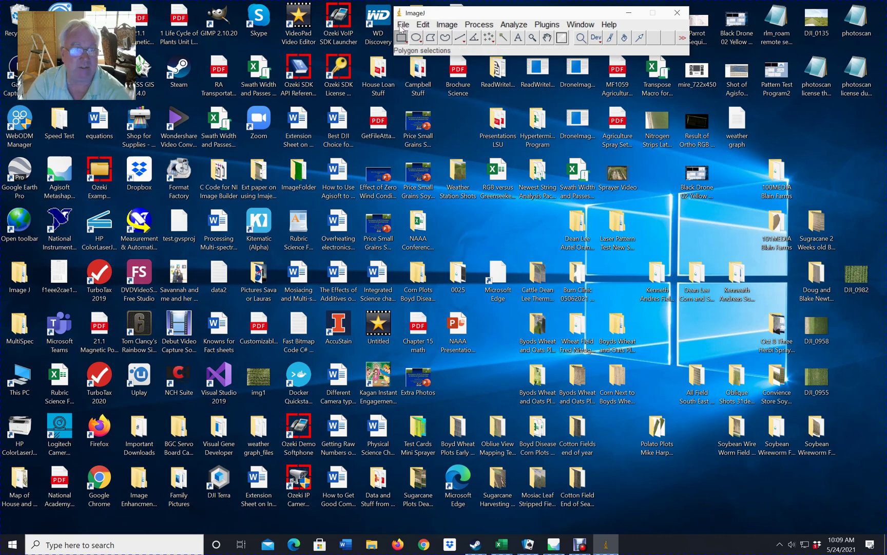
- Open the Green image from the Desktop's 0025 folder in ImageJ and move its window clear of the ImageJ toolbar
{"action": "left_click", "coordinate": [402, 25]}
{"action": "mouse_move", "coordinate": [425, 41]}
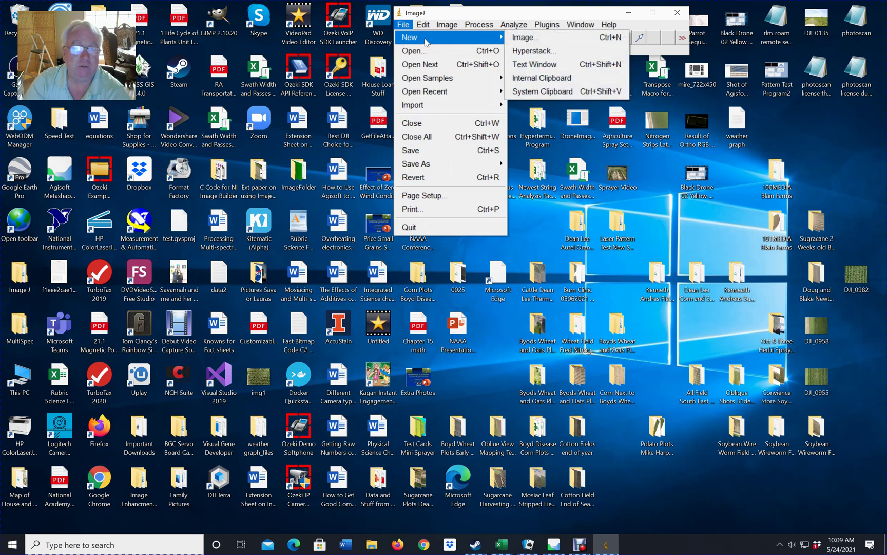
{"action": "left_click", "coordinate": [441, 51]}
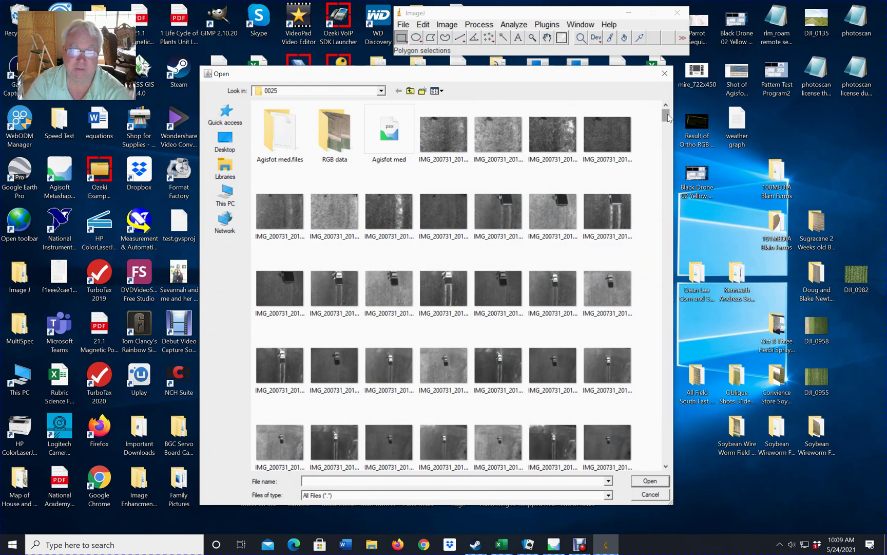
{"action": "left_click_drag", "start_coordinate": [668, 118], "coordinate": [669, 471]}
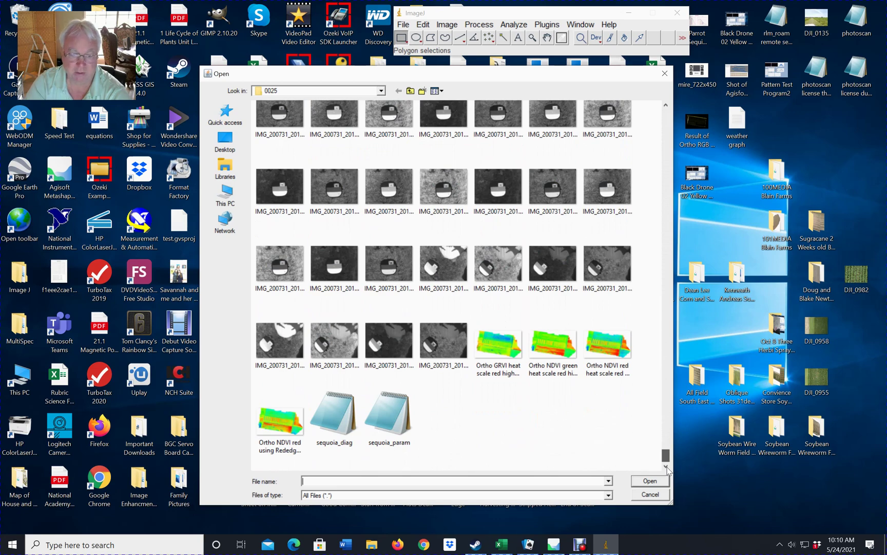
{"action": "left_click_drag", "start_coordinate": [667, 459], "coordinate": [619, 95]}
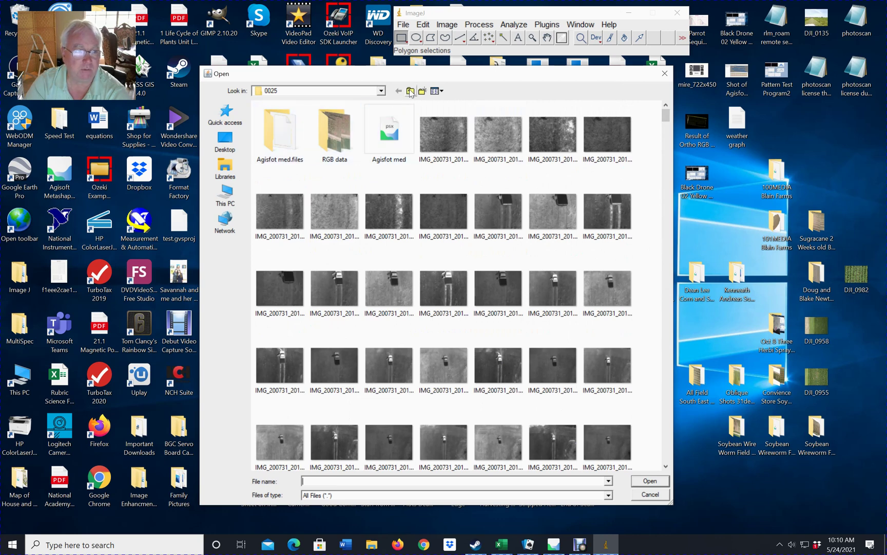
{"action": "left_click", "coordinate": [234, 140]}
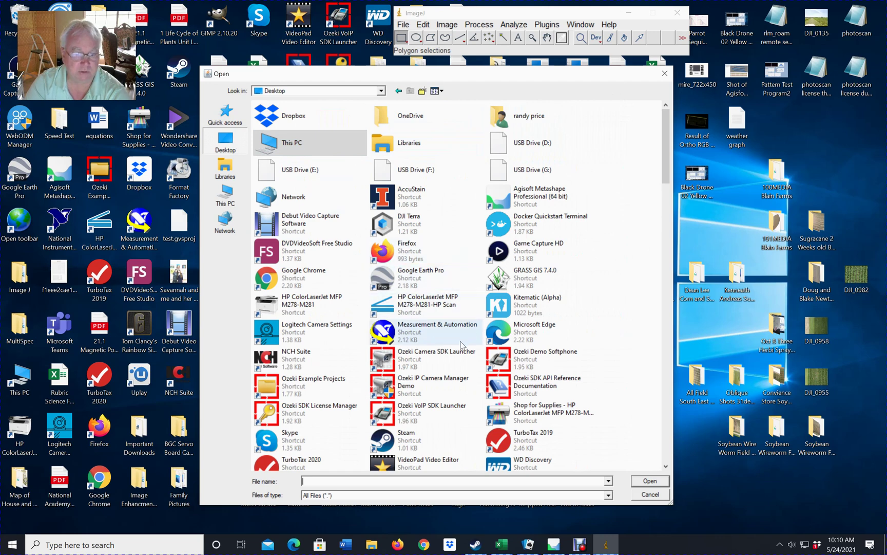
{"action": "scroll", "coordinate": [447, 333], "scroll_direction": "down", "scroll_amount": 5}
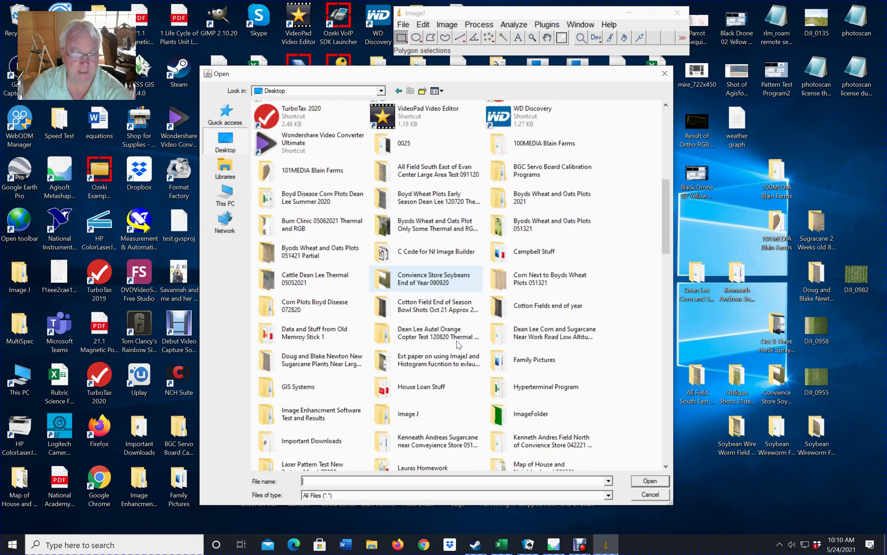
{"action": "double_click", "coordinate": [397, 146]}
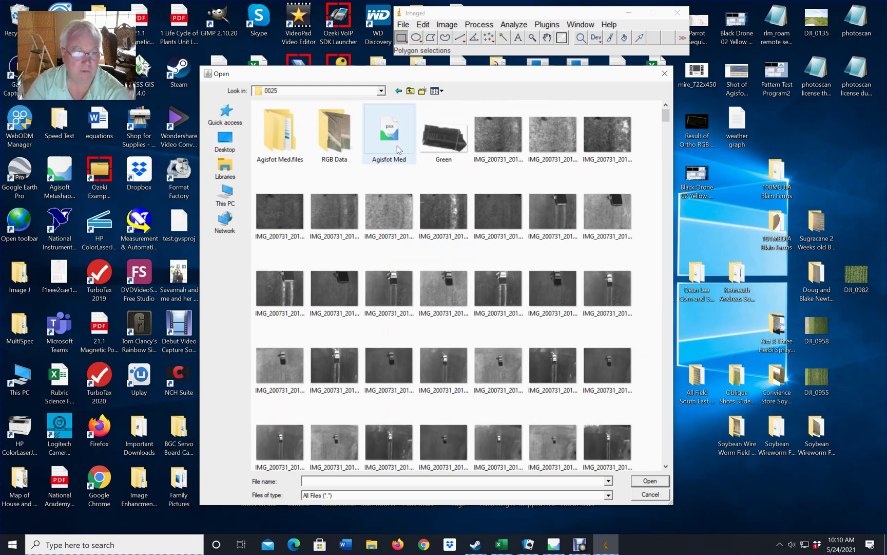
{"action": "double_click", "coordinate": [444, 146]}
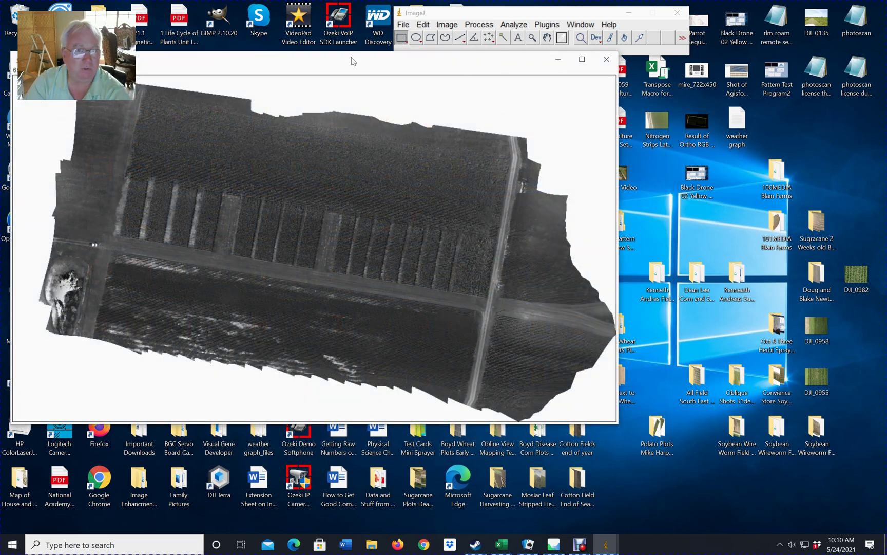
{"action": "left_click_drag", "start_coordinate": [359, 64], "coordinate": [398, 94]}
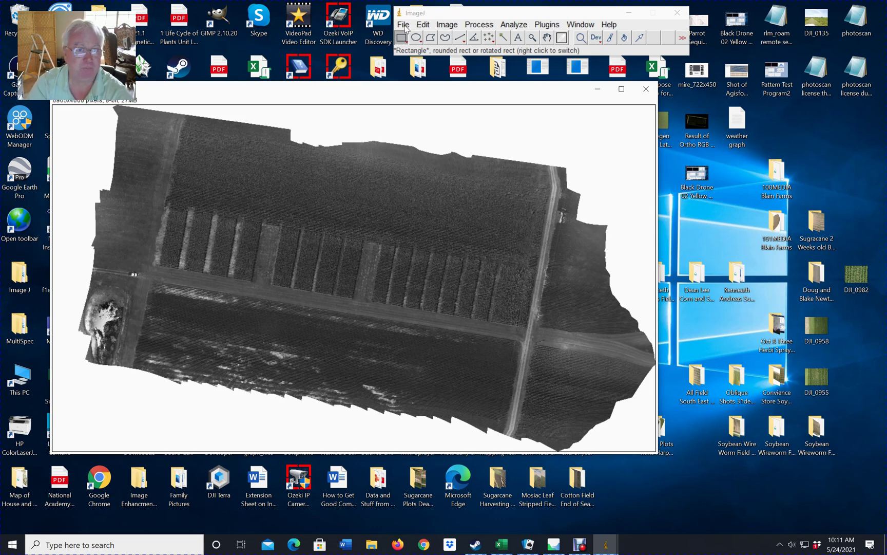
- Open the Red image from the 0025 folder and move its window down so the Green image's window stays accessible
{"action": "left_click", "coordinate": [404, 24]}
{"action": "left_click", "coordinate": [411, 51]}
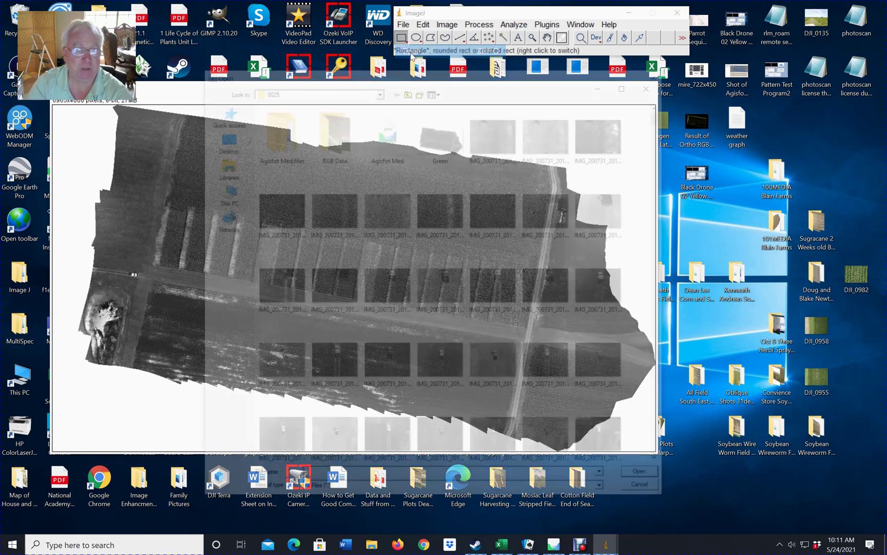
{"action": "scroll", "coordinate": [500, 226], "scroll_direction": "down", "scroll_amount": 5}
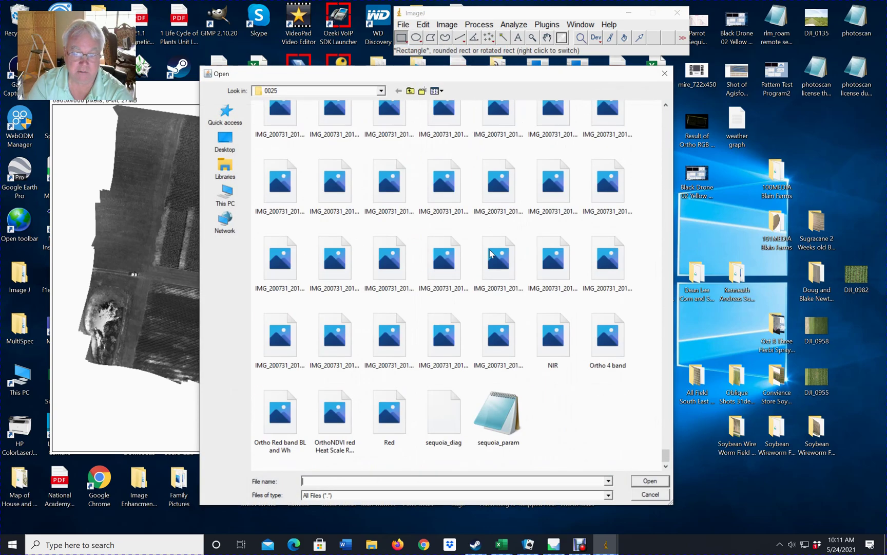
{"action": "double_click", "coordinate": [388, 416]}
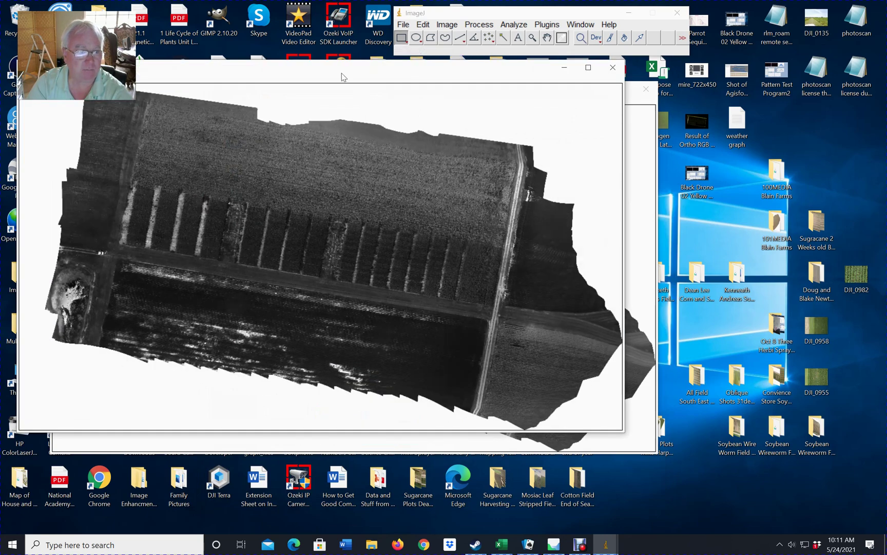
{"action": "left_click_drag", "start_coordinate": [339, 76], "coordinate": [360, 169]}
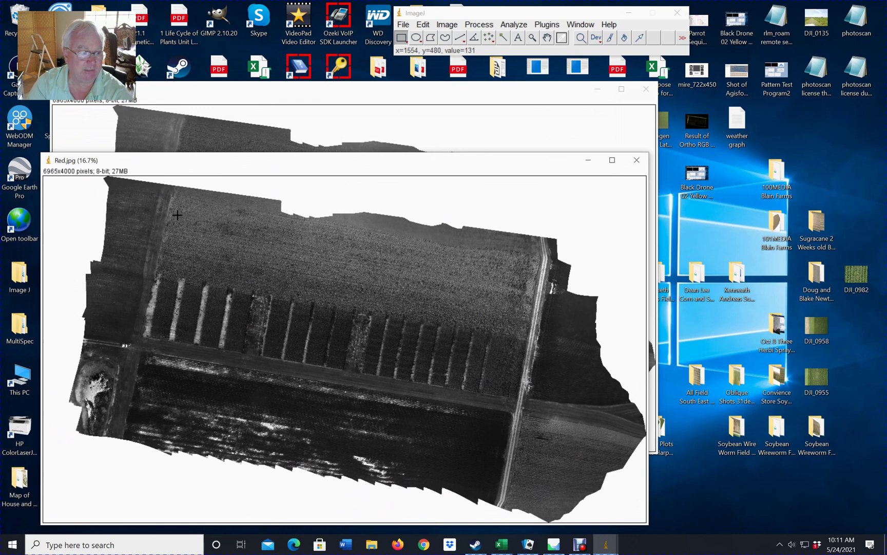
- Open the NIR image from the 0025 folder and move its window slightly down, clear of the ImageJ toolbar
{"action": "left_click", "coordinate": [402, 26]}
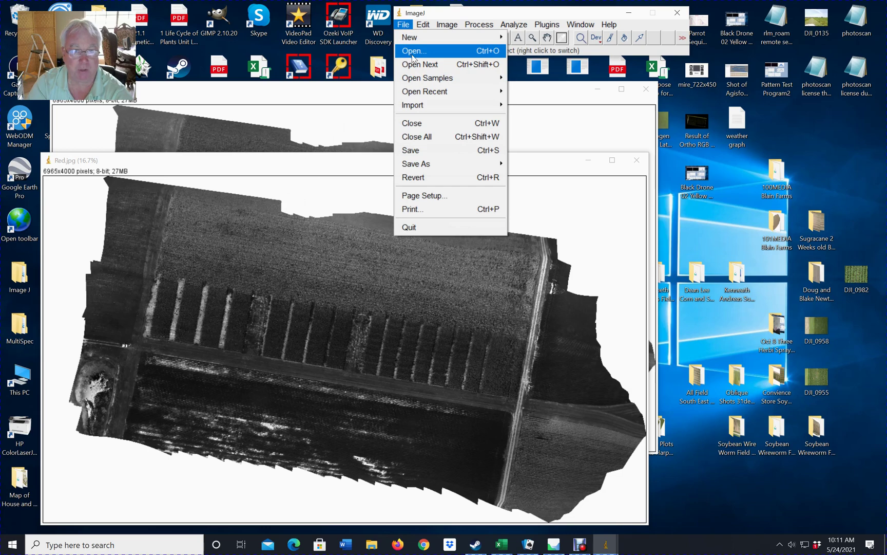
{"action": "mouse_move", "coordinate": [420, 24]}
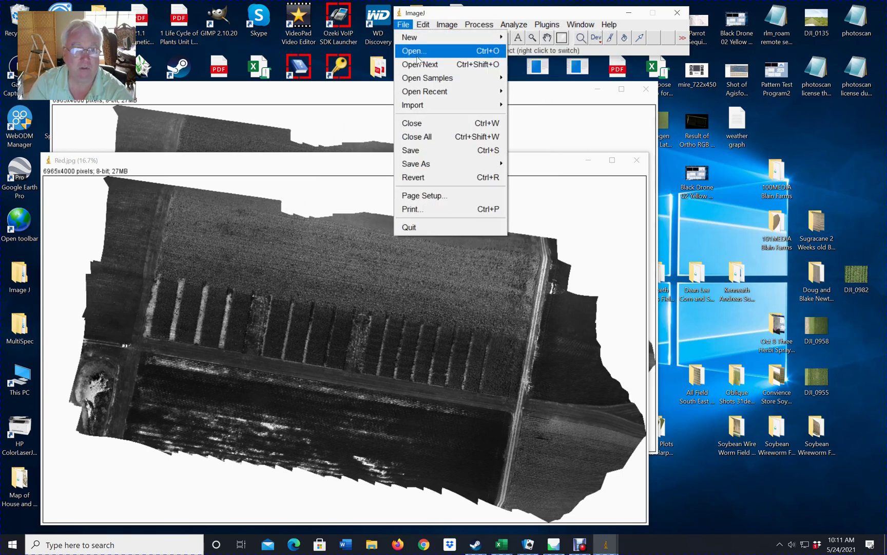
{"action": "left_click", "coordinate": [418, 51]}
{"action": "scroll", "coordinate": [401, 308], "scroll_direction": "down", "scroll_amount": 10}
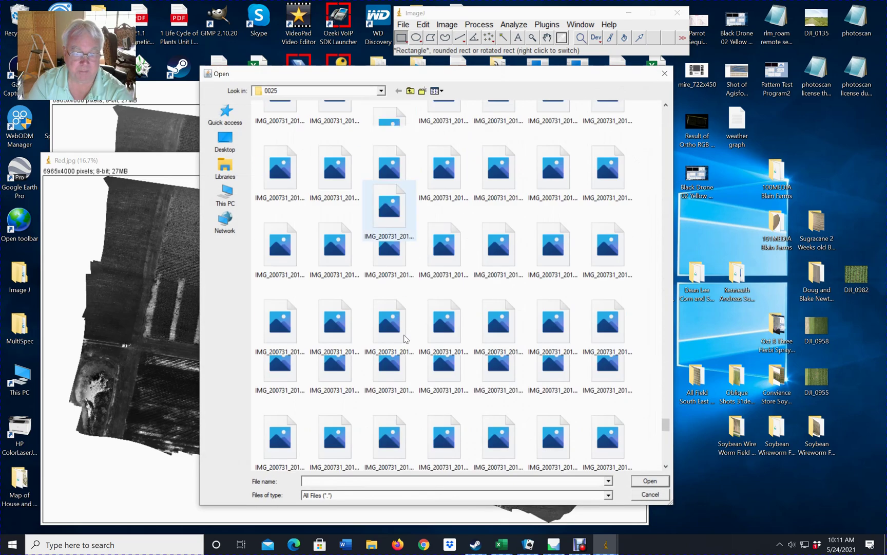
{"action": "scroll", "coordinate": [406, 339], "scroll_direction": "down", "scroll_amount": 10}
{"action": "left_click", "coordinate": [552, 354]}
{"action": "double_click", "coordinate": [552, 350]}
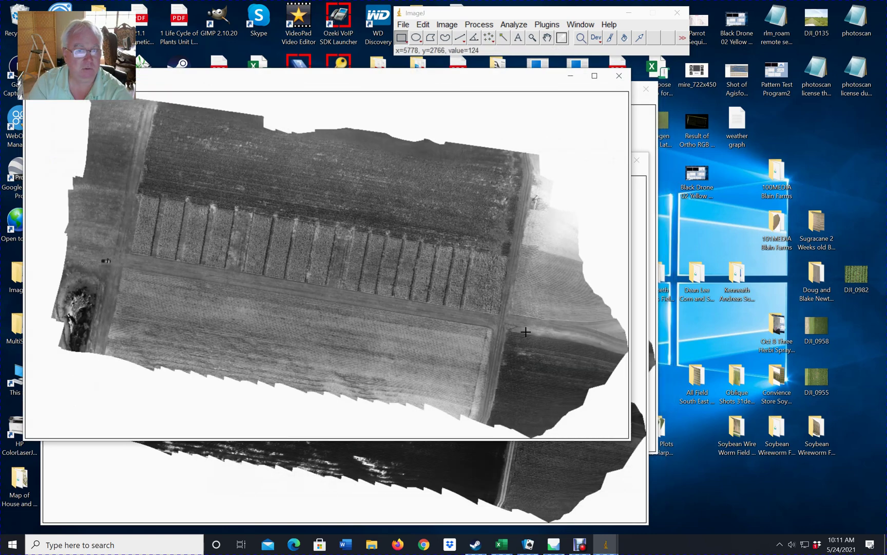
{"action": "left_click_drag", "start_coordinate": [386, 79], "coordinate": [390, 99]}
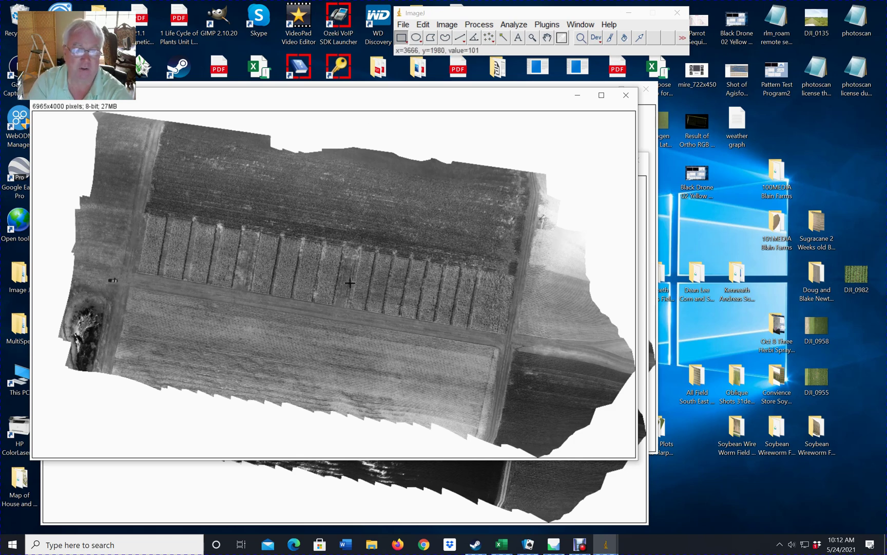
- Try to make a composite directly from the NIR image
{"action": "left_click", "coordinate": [448, 27]}
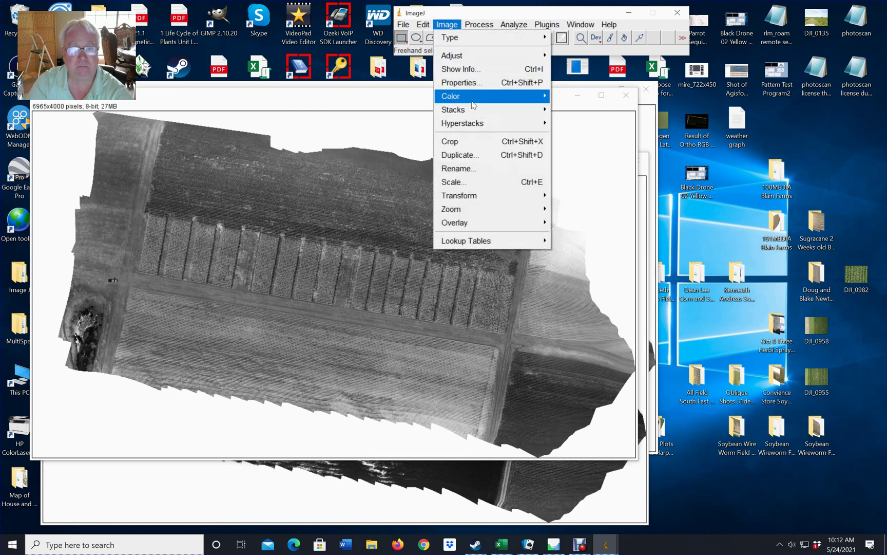
{"action": "mouse_move", "coordinate": [491, 99]}
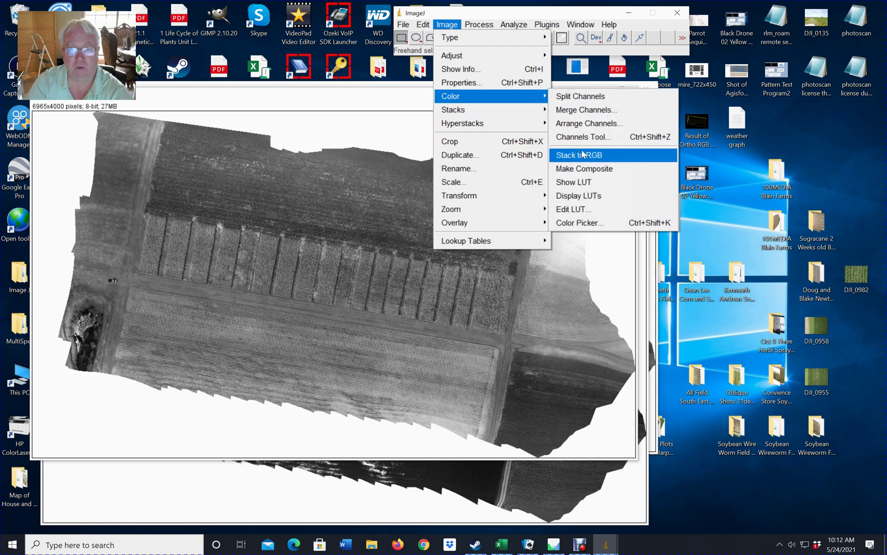
{"action": "left_click", "coordinate": [592, 173]}
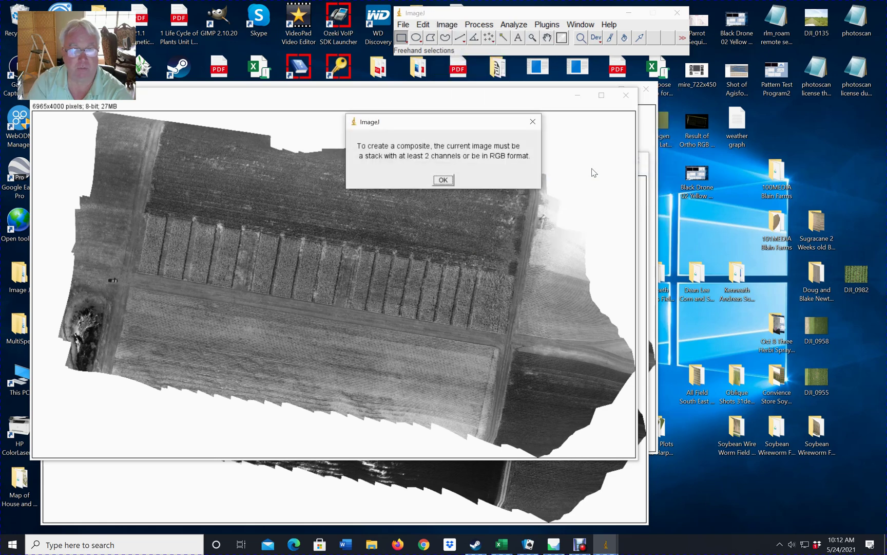
{"action": "left_click", "coordinate": [440, 181]}
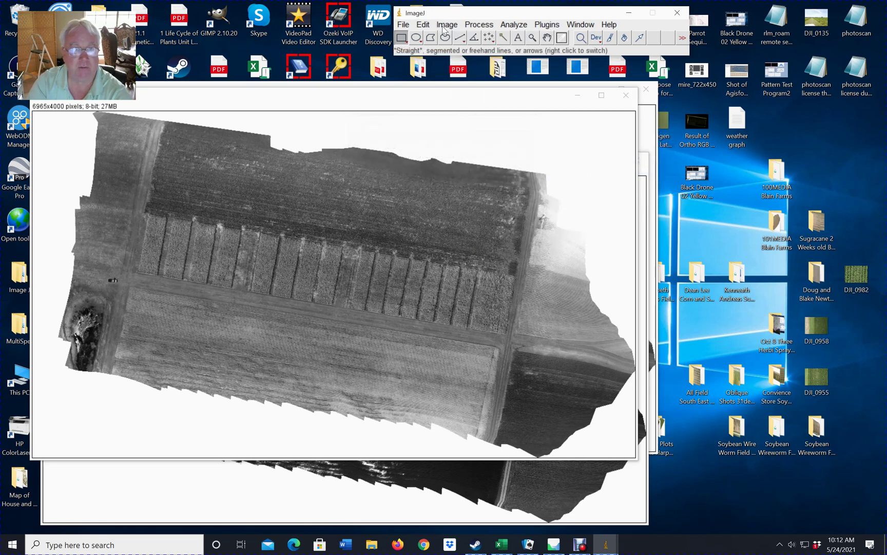
- Merge the channels into a composite with NIR.jpg as red, Green.jpg as green and Red.jpg as blue, and move its window aside
{"action": "left_click", "coordinate": [447, 24]}
{"action": "mouse_move", "coordinate": [446, 24]}
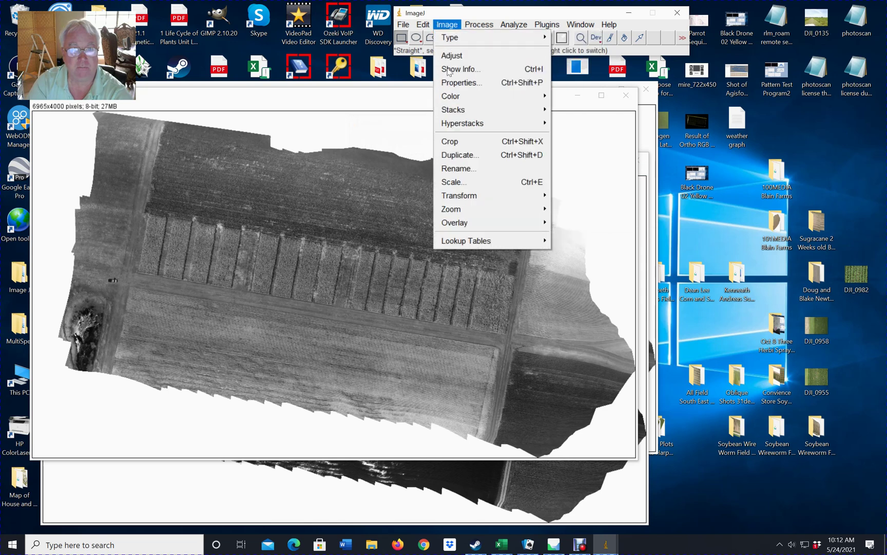
{"action": "mouse_move", "coordinate": [504, 102]}
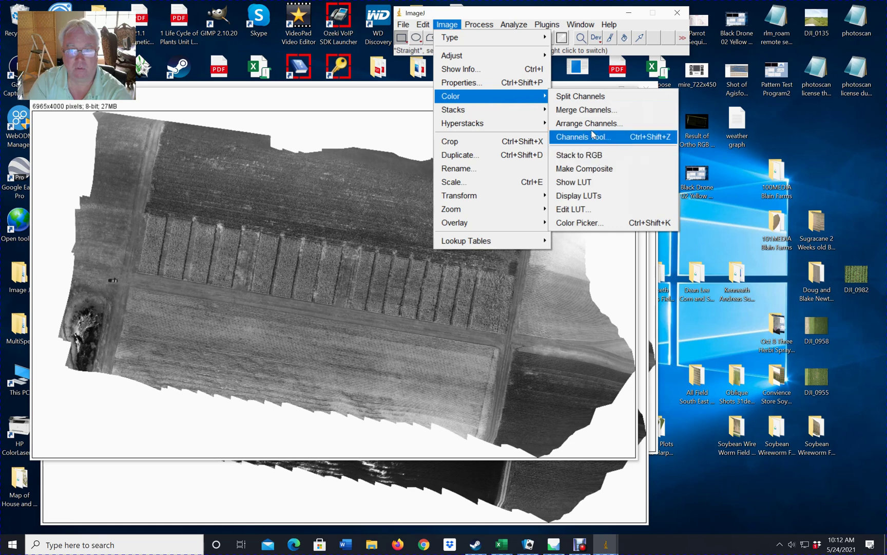
{"action": "left_click", "coordinate": [590, 110]}
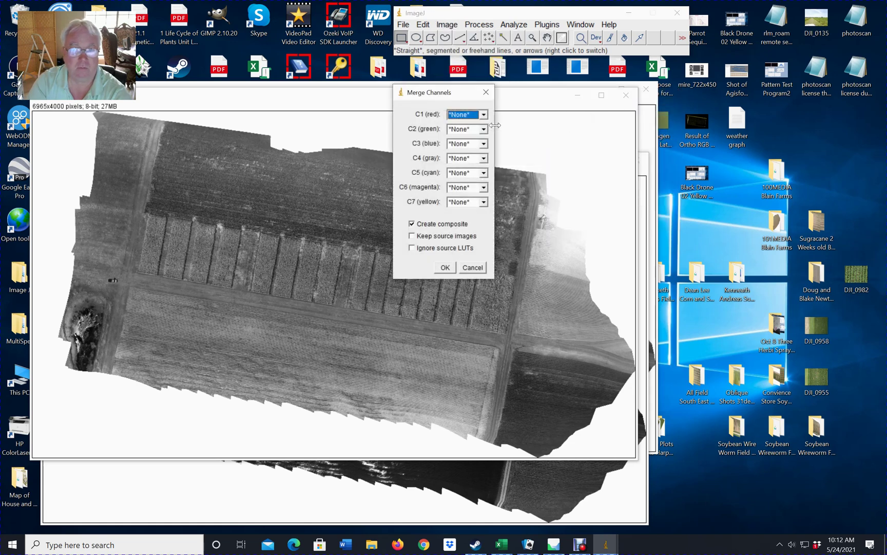
{"action": "left_click_drag", "start_coordinate": [422, 94], "coordinate": [529, 110]}
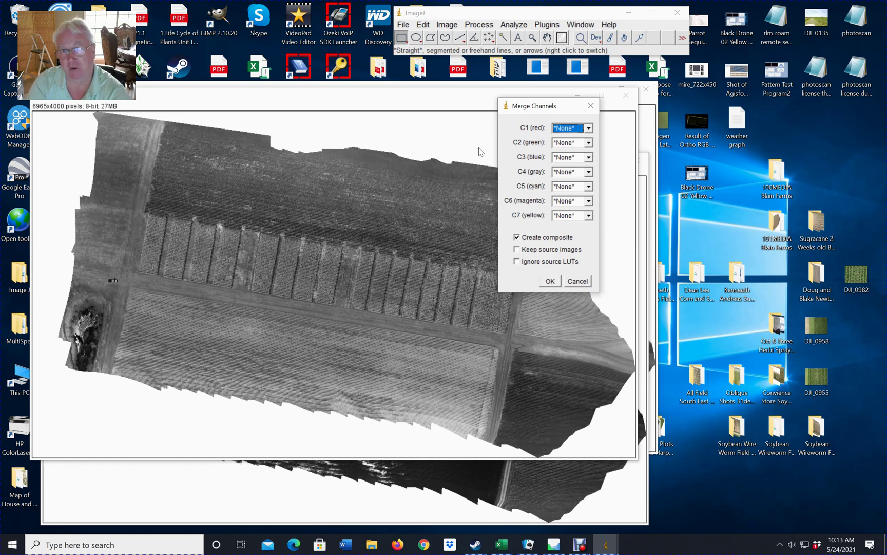
{"action": "left_click", "coordinate": [588, 129]}
{"action": "left_click", "coordinate": [566, 154]}
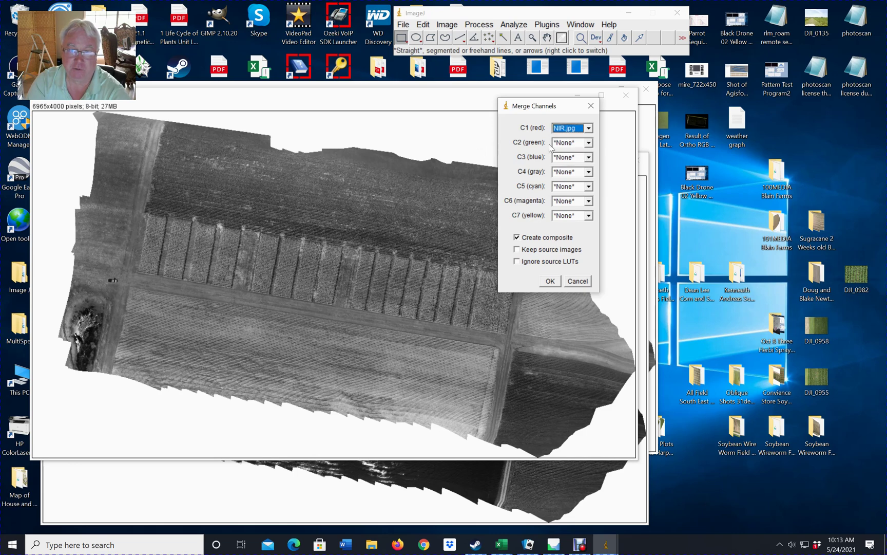
{"action": "left_click", "coordinate": [589, 143]}
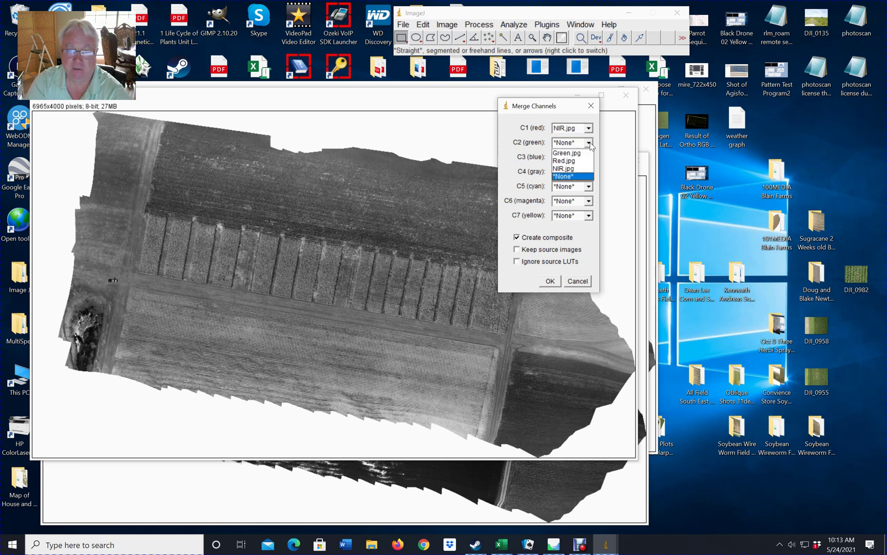
{"action": "left_click", "coordinate": [560, 154]}
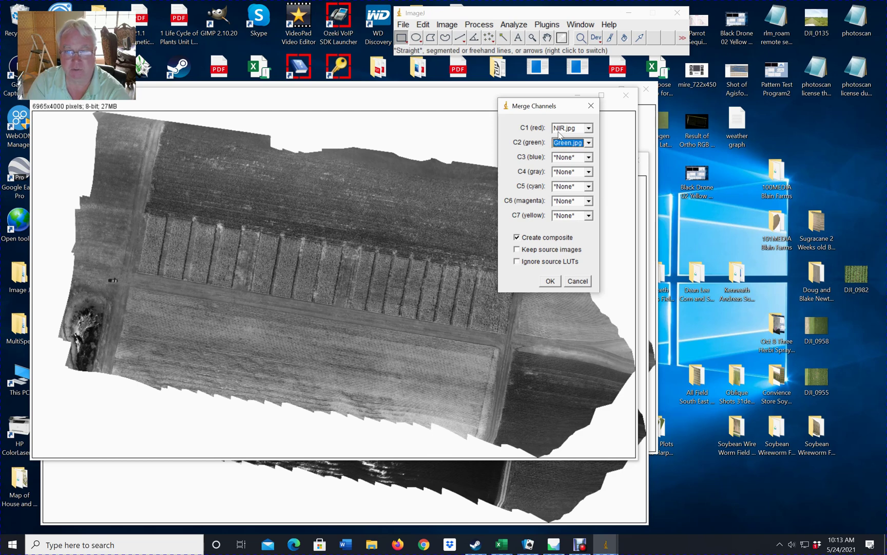
{"action": "left_click", "coordinate": [589, 157]}
{"action": "left_click", "coordinate": [572, 175]}
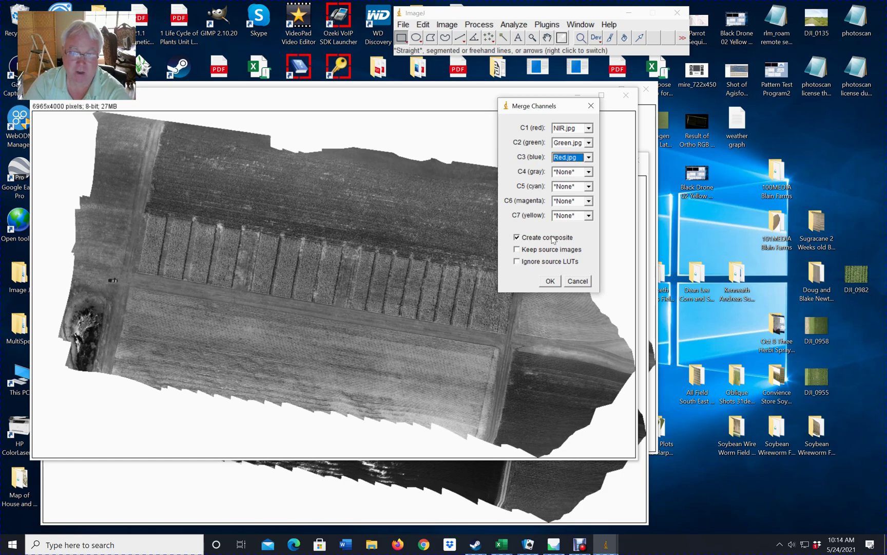
{"action": "left_click", "coordinate": [548, 282]}
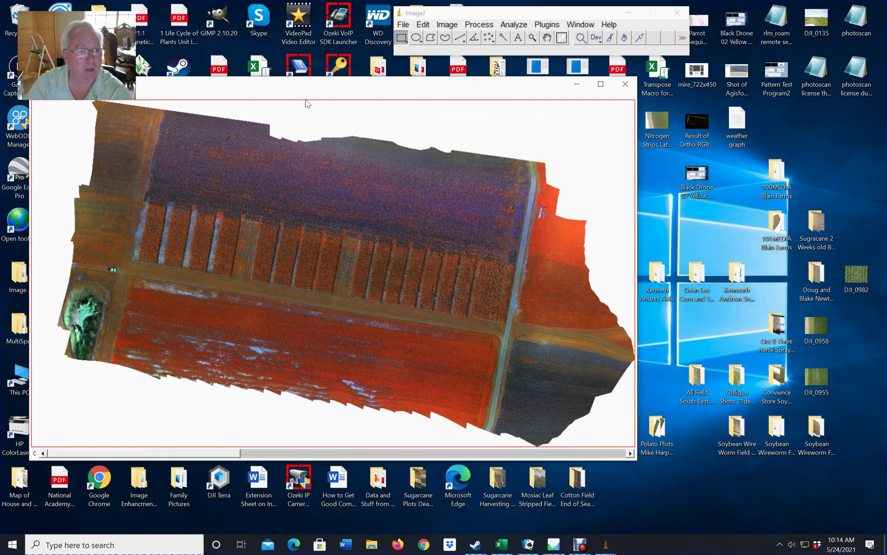
{"action": "left_click_drag", "start_coordinate": [307, 87], "coordinate": [393, 88]}
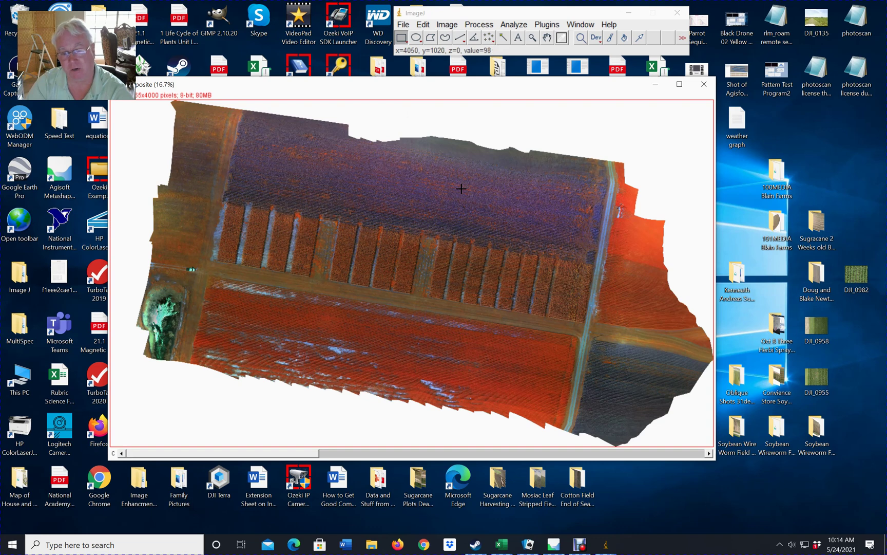
- Start saving the composite as a JPEG, with the Desktop's 0025 folder as the destination
{"action": "left_click", "coordinate": [405, 25]}
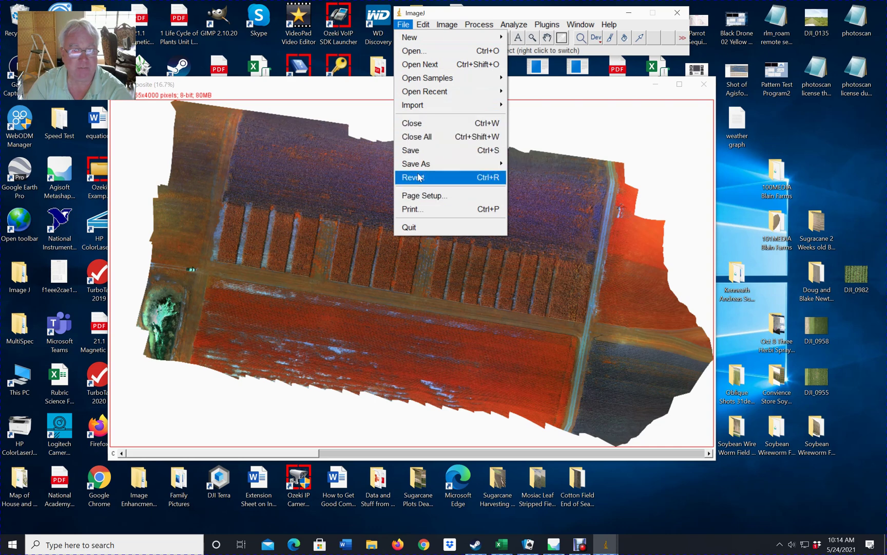
{"action": "mouse_move", "coordinate": [424, 164]}
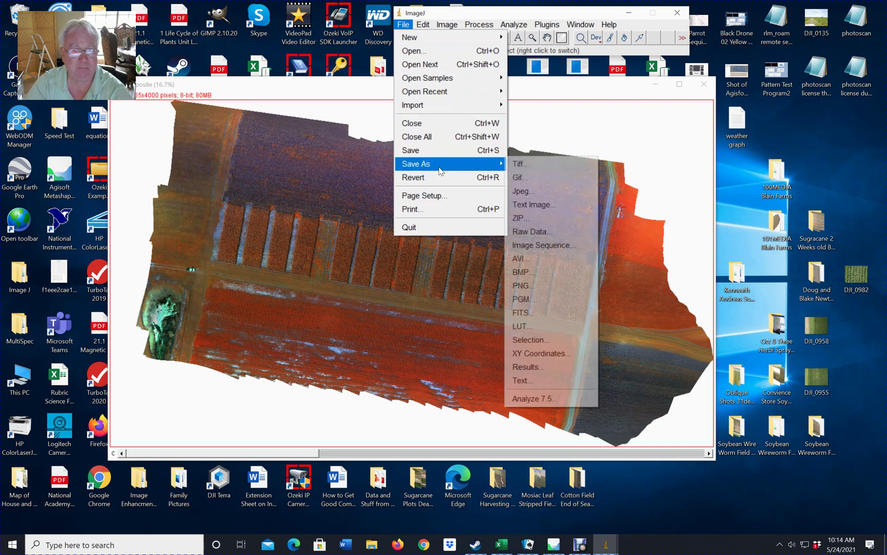
{"action": "left_click", "coordinate": [522, 192]}
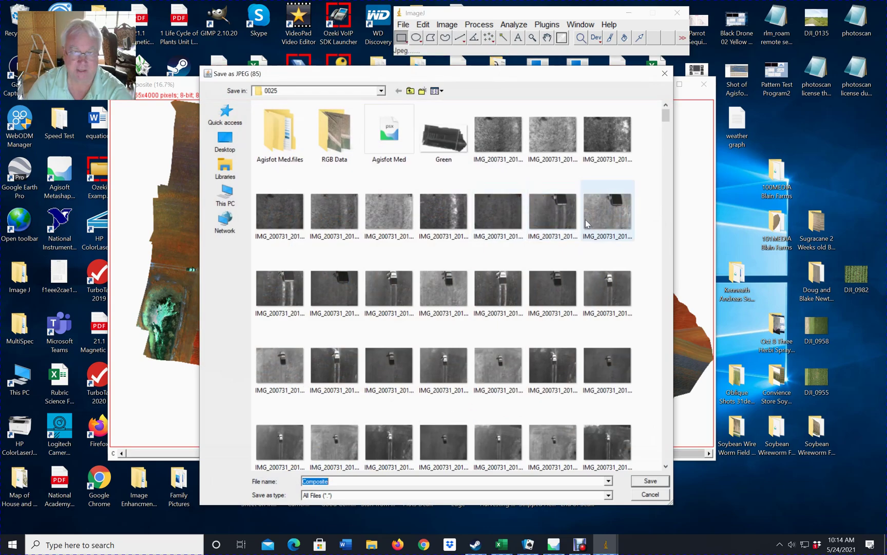
{"action": "scroll", "coordinate": [578, 226], "scroll_direction": "down", "scroll_amount": 5}
{"action": "scroll", "coordinate": [579, 226], "scroll_direction": "up", "scroll_amount": 10}
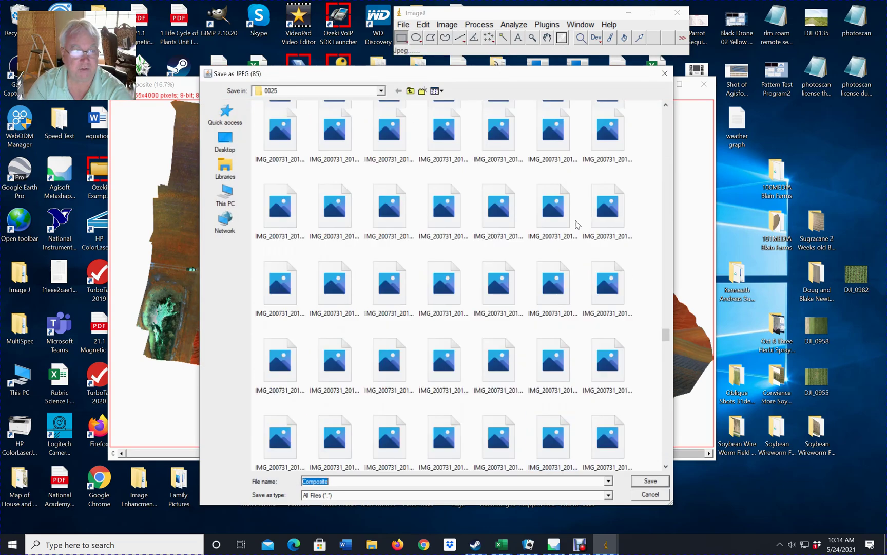
{"action": "scroll", "coordinate": [578, 224], "scroll_direction": "up", "scroll_amount": 5}
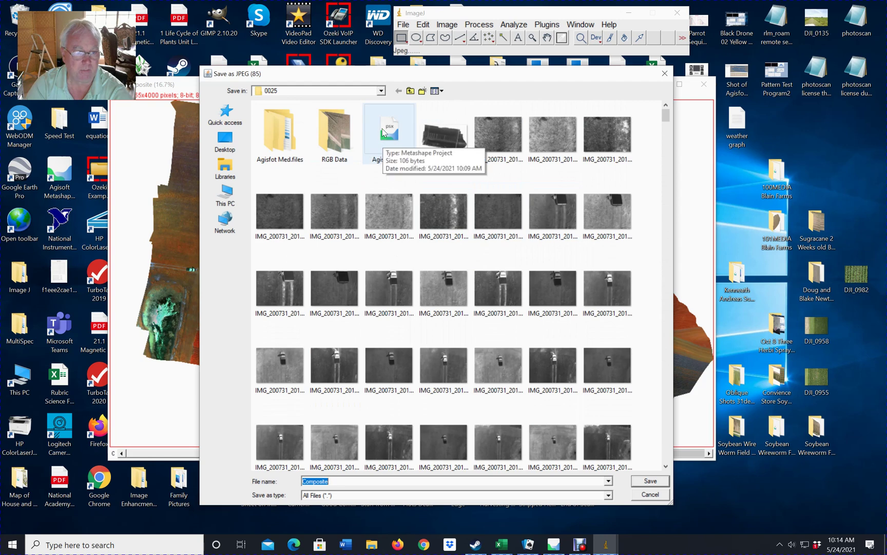
{"action": "left_click", "coordinate": [410, 91]}
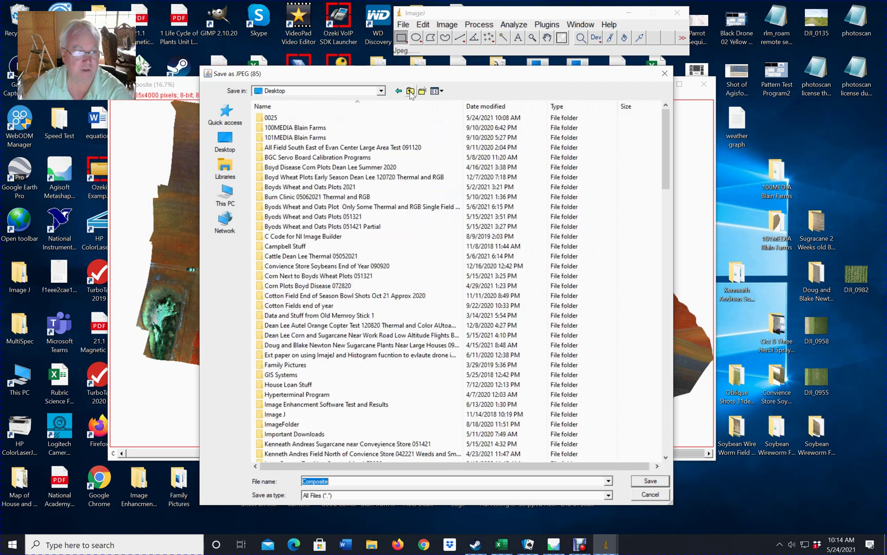
{"action": "left_click", "coordinate": [272, 118]}
{"action": "left_click", "coordinate": [272, 118]}
{"action": "left_click", "coordinate": [261, 117]}
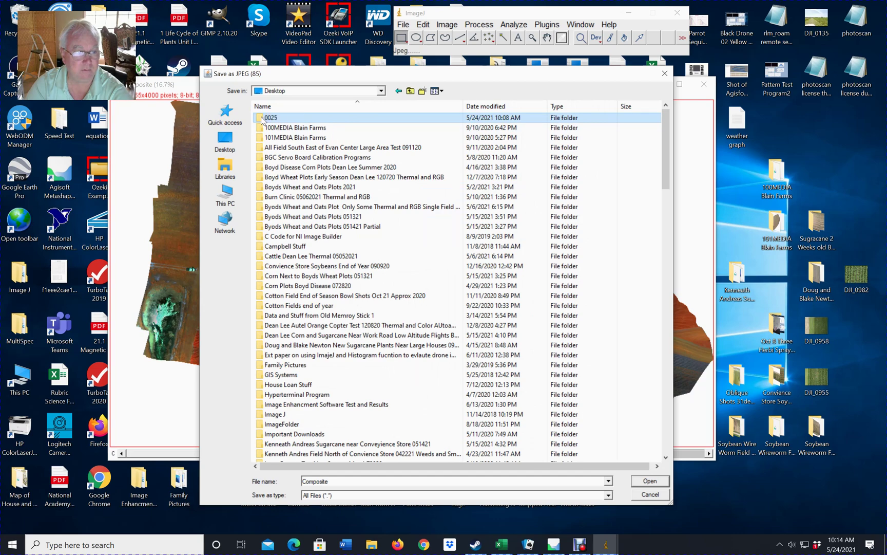
{"action": "double_click", "coordinate": [262, 118]}
{"action": "scroll", "coordinate": [461, 285], "scroll_direction": "down", "scroll_amount": 15}
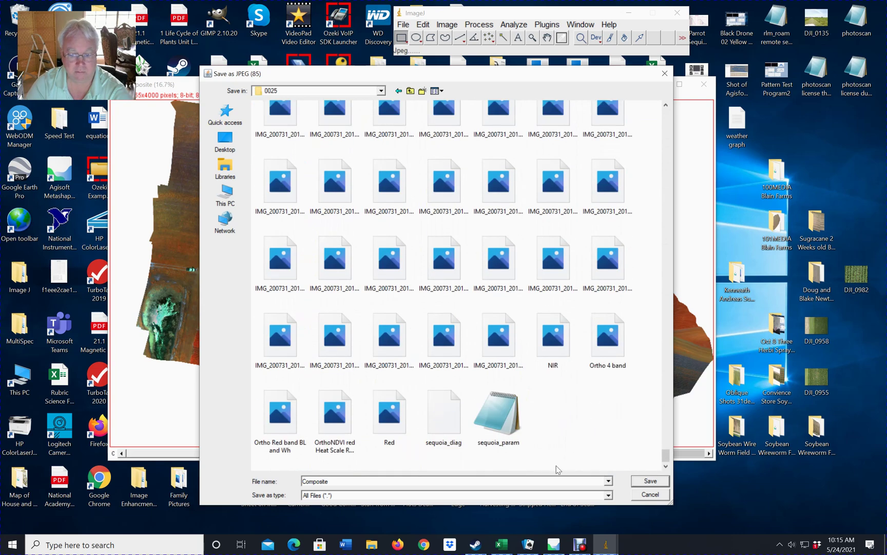
- Save the composite under the name Composite NGR and close its image window
{"action": "left_click", "coordinate": [331, 481]}
{"action": "left_click", "coordinate": [332, 481]}
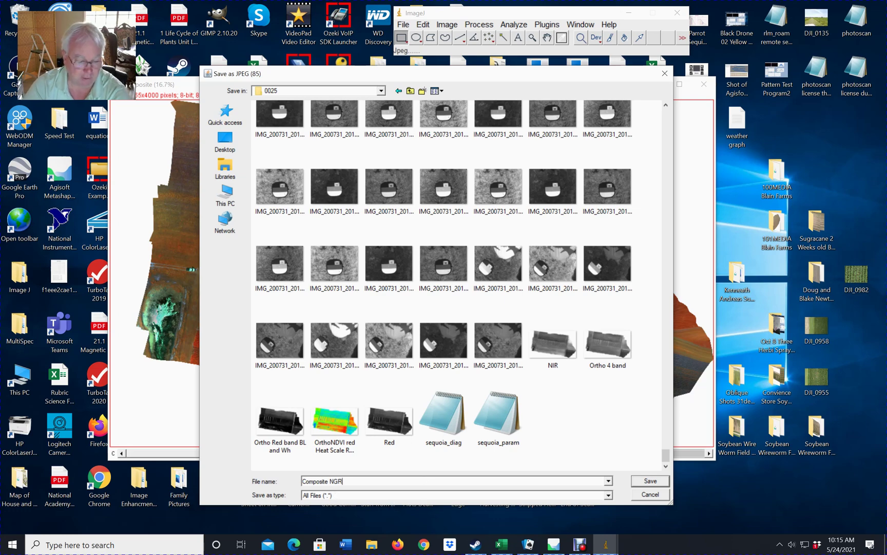
{"action": "left_click", "coordinate": [647, 483]}
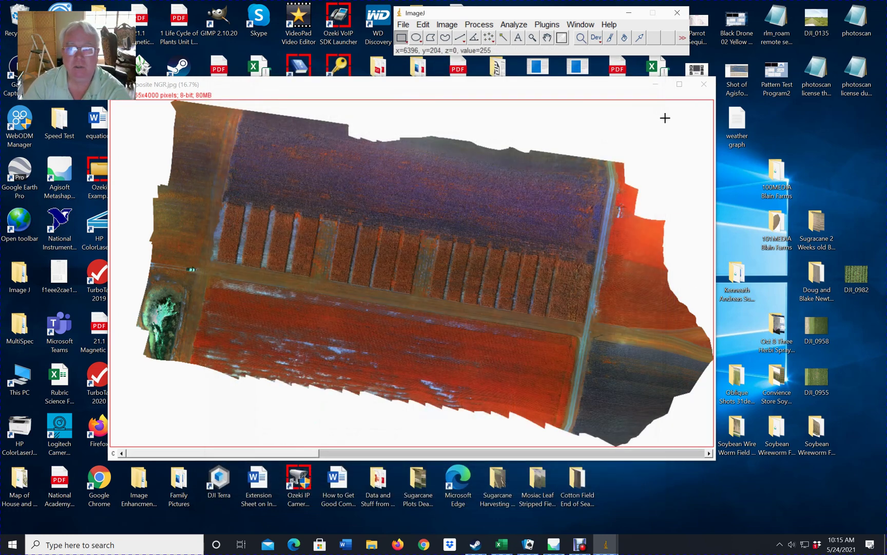
{"action": "left_click", "coordinate": [705, 85]}
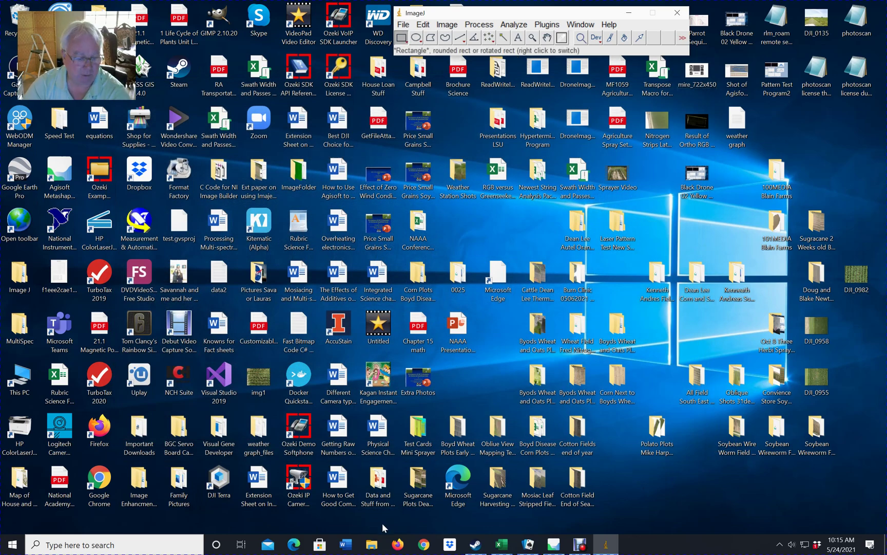
- Switch to File Explorer and open the saved Composite NGR image from the Desktop's 0025 folder in Photos
{"action": "left_click", "coordinate": [374, 547]}
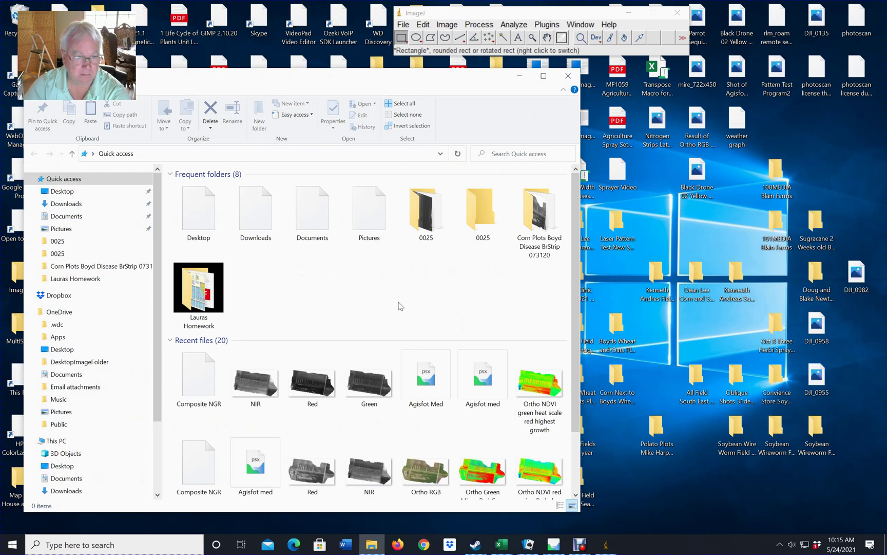
{"action": "double_click", "coordinate": [202, 223]}
{"action": "double_click", "coordinate": [222, 188]}
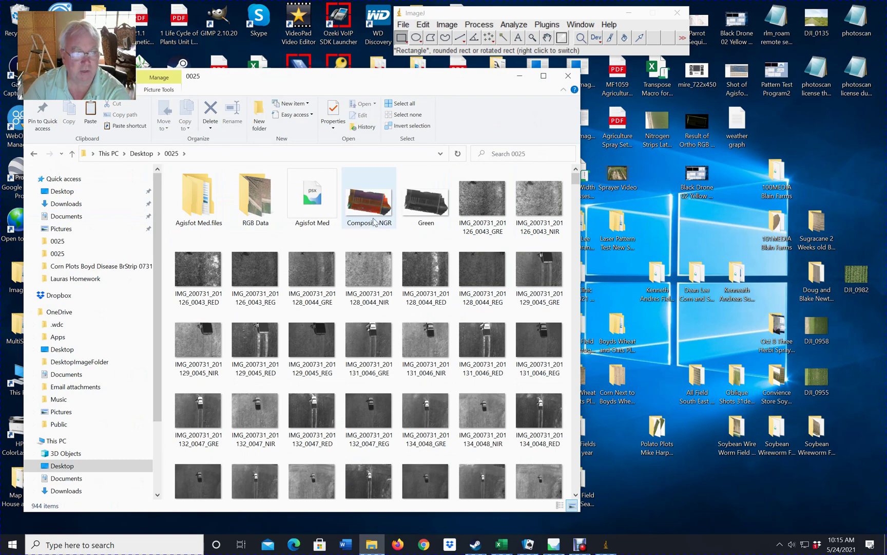
{"action": "double_click", "coordinate": [370, 210]}
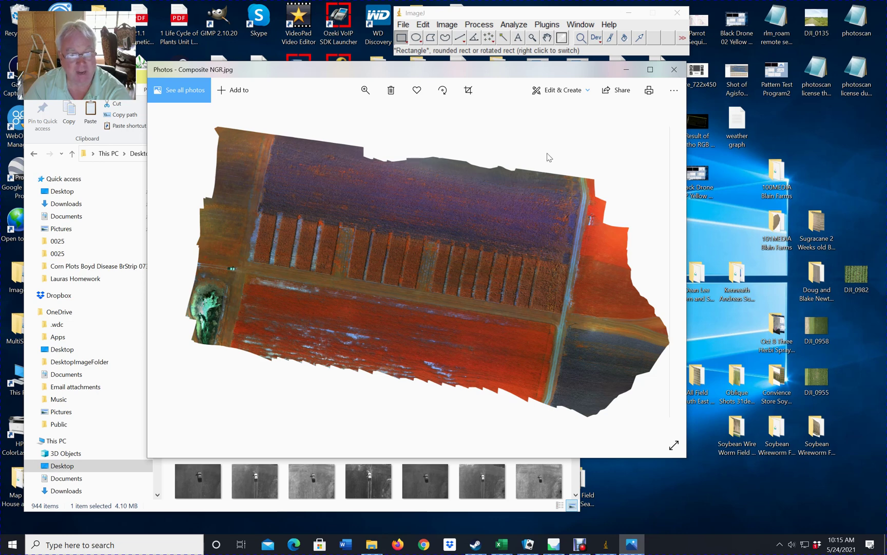
{"action": "left_click", "coordinate": [565, 94]}
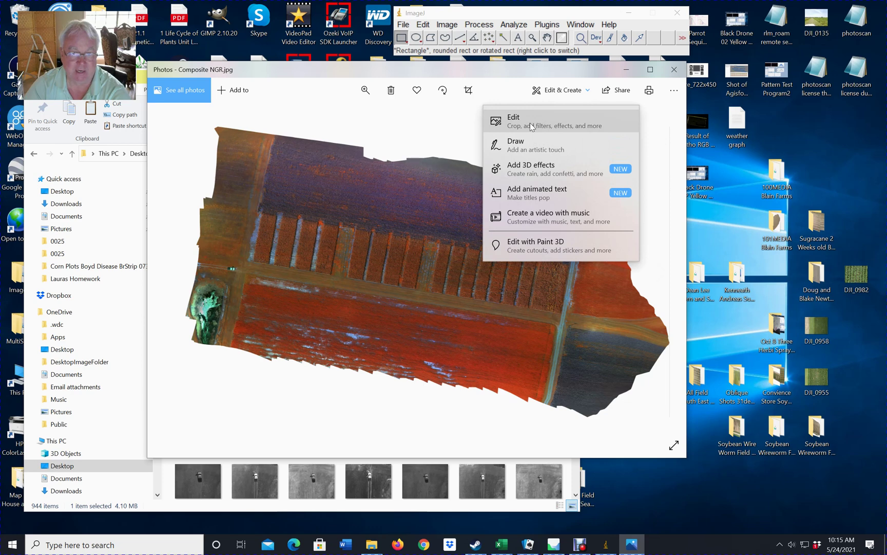
{"action": "left_click", "coordinate": [317, 419]}
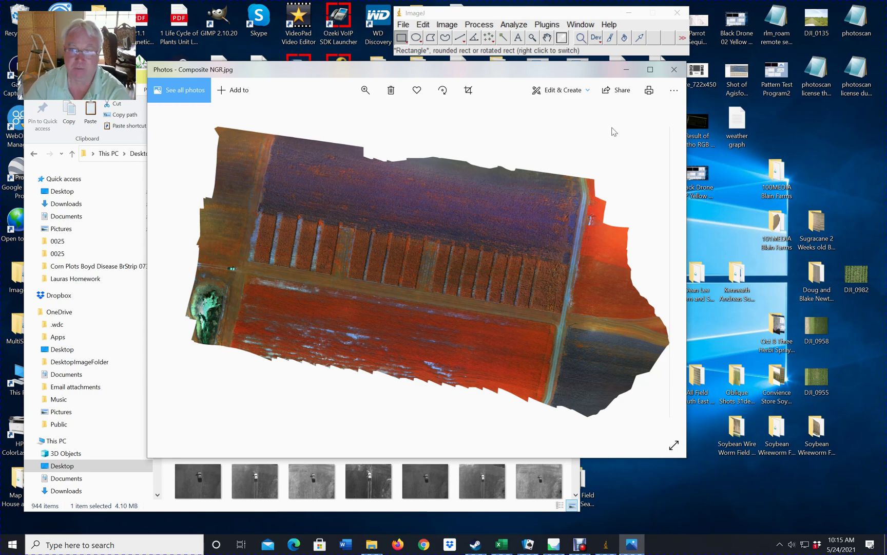
- Close the Photos preview, open the saved Composite NGR image in ImageJ and move its window clear of the main toolbar
{"action": "left_click", "coordinate": [675, 69]}
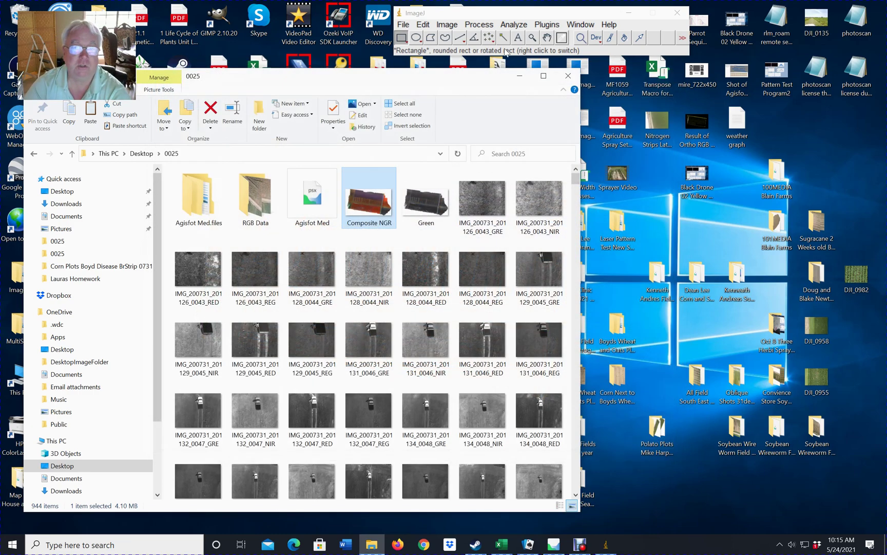
{"action": "left_click", "coordinate": [402, 25]}
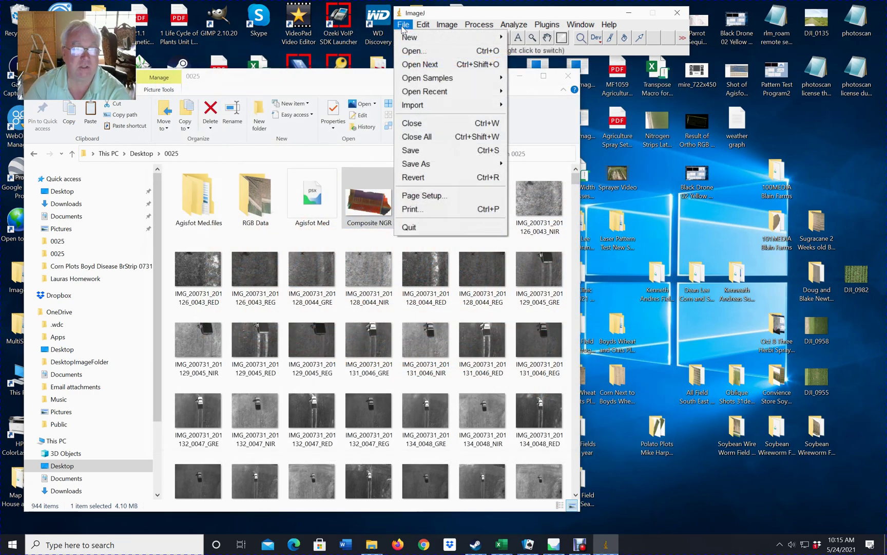
{"action": "left_click", "coordinate": [410, 51]}
{"action": "double_click", "coordinate": [444, 145]}
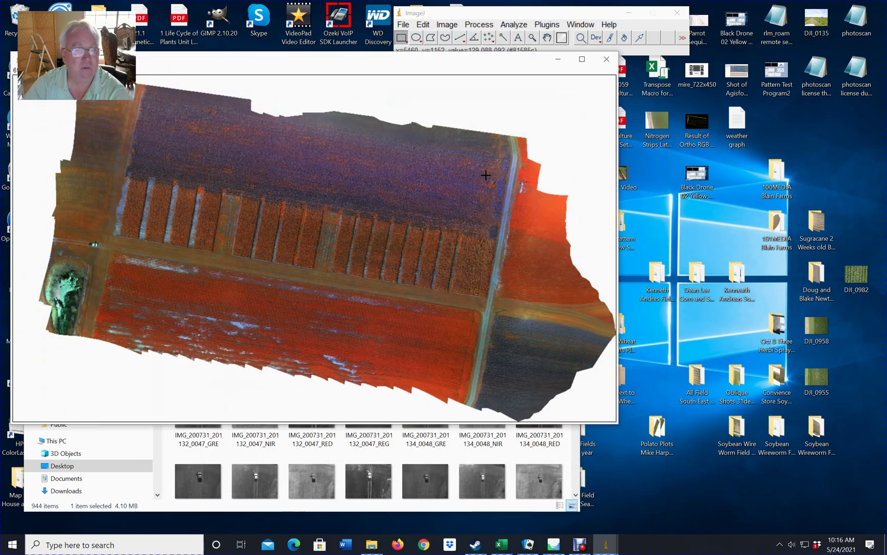
{"action": "left_click_drag", "start_coordinate": [359, 67], "coordinate": [407, 104]}
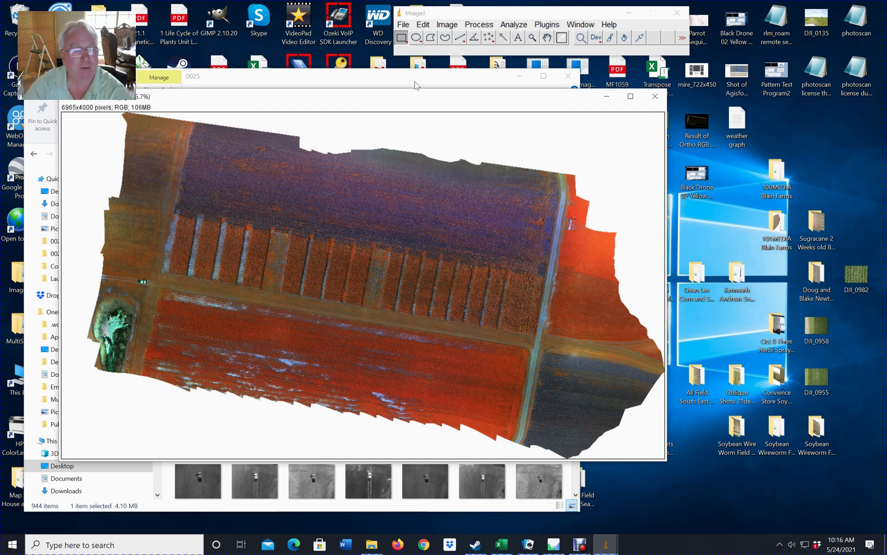
- Open a histogram for a small rectangle in the purple upper field, place it beside the image, enable live updating and sample other spots there
{"action": "left_click_drag", "start_coordinate": [340, 198], "coordinate": [383, 217]}
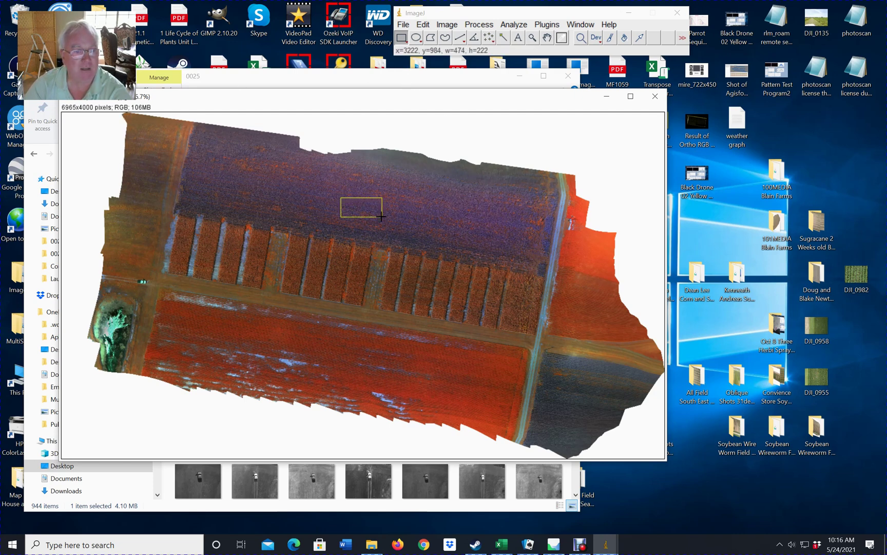
{"action": "left_click", "coordinate": [514, 25]}
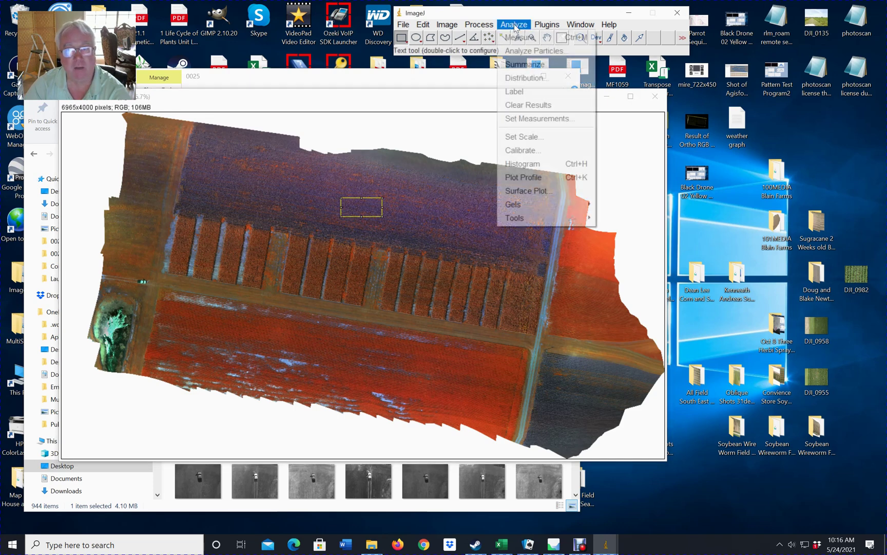
{"action": "left_click", "coordinate": [508, 164]}
{"action": "left_click_drag", "start_coordinate": [103, 73], "coordinate": [764, 168]}
{"action": "left_click", "coordinate": [753, 314]}
{"action": "left_click_drag", "start_coordinate": [418, 220], "coordinate": [456, 241]}
{"action": "left_click_drag", "start_coordinate": [353, 206], "coordinate": [394, 216]}
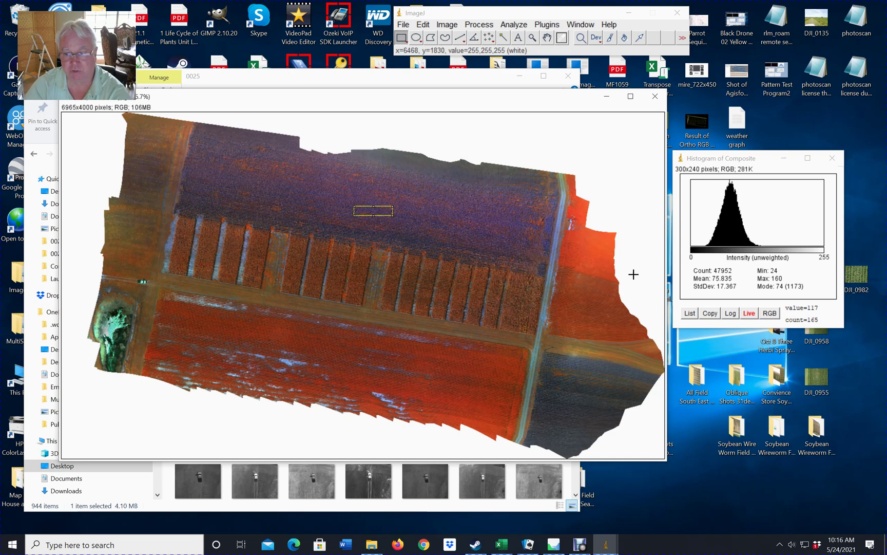
- Show the red channel in the live histogram and sample small rectangles in the upper field, a middle test plot and the road
{"action": "left_click", "coordinate": [769, 313]}
{"action": "left_click", "coordinate": [769, 314]}
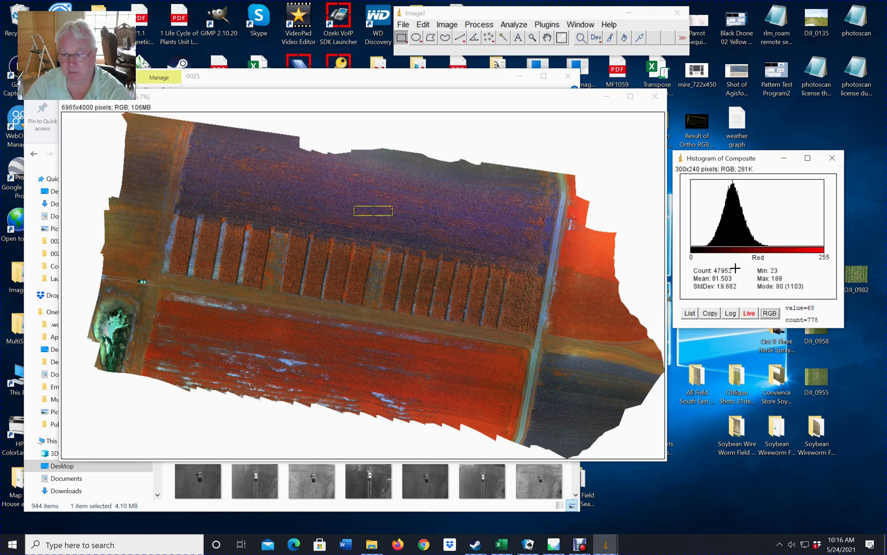
{"action": "left_click_drag", "start_coordinate": [430, 216], "coordinate": [455, 232]}
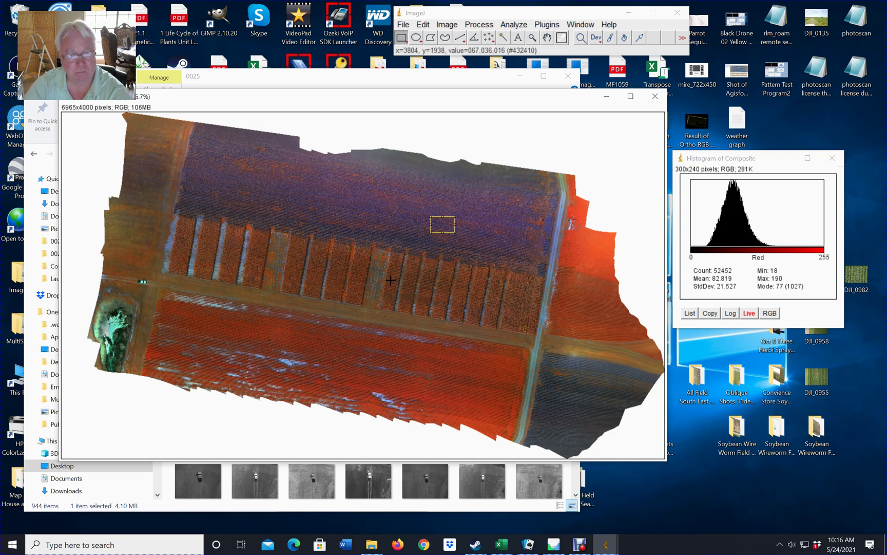
{"action": "left_click_drag", "start_coordinate": [387, 279], "coordinate": [398, 286]}
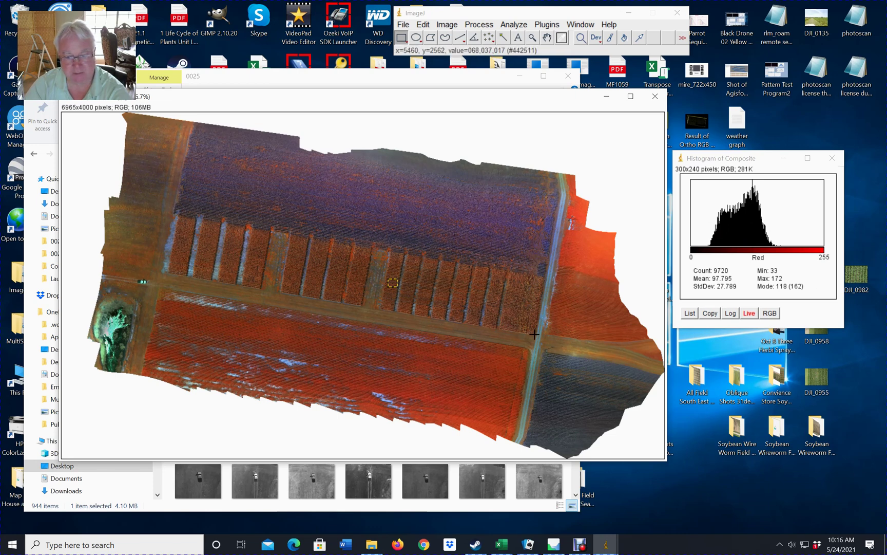
{"action": "left_click_drag", "start_coordinate": [537, 336], "coordinate": [540, 342]}
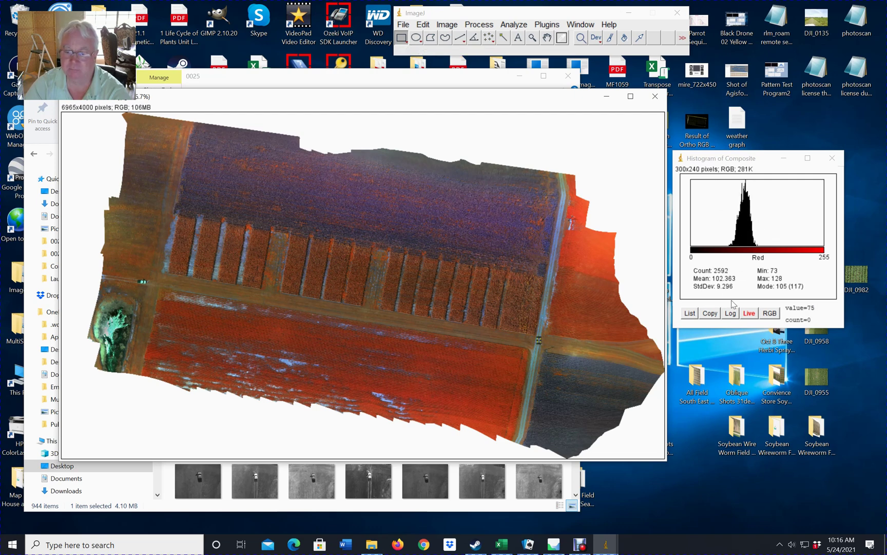
- Switch the live histogram to the green channel and compare a small area of the middle test plots with the road
{"action": "left_click", "coordinate": [770, 313]}
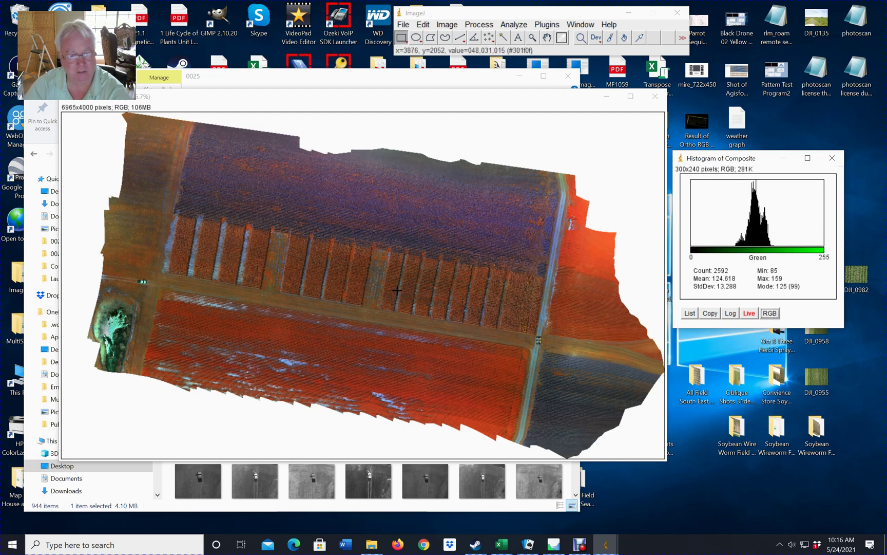
{"action": "left_click_drag", "start_coordinate": [388, 282], "coordinate": [395, 289]}
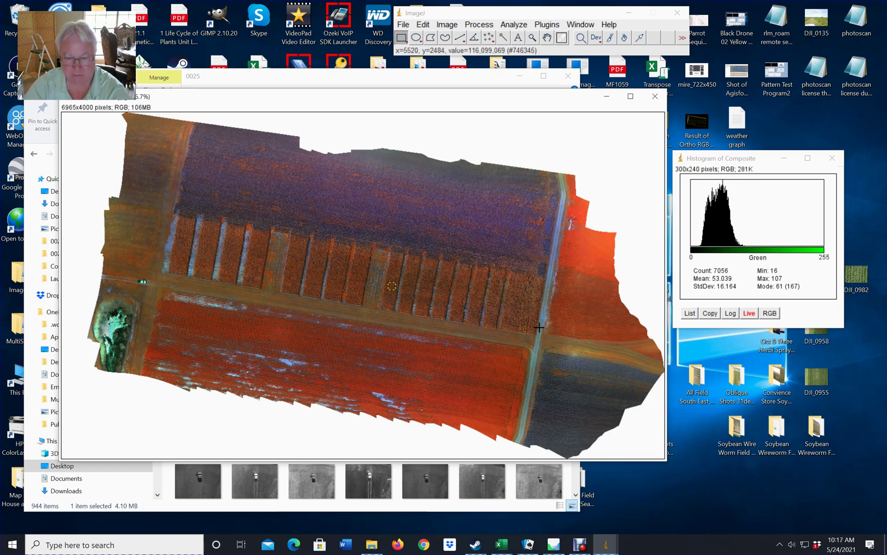
{"action": "left_click_drag", "start_coordinate": [540, 314], "coordinate": [544, 319]}
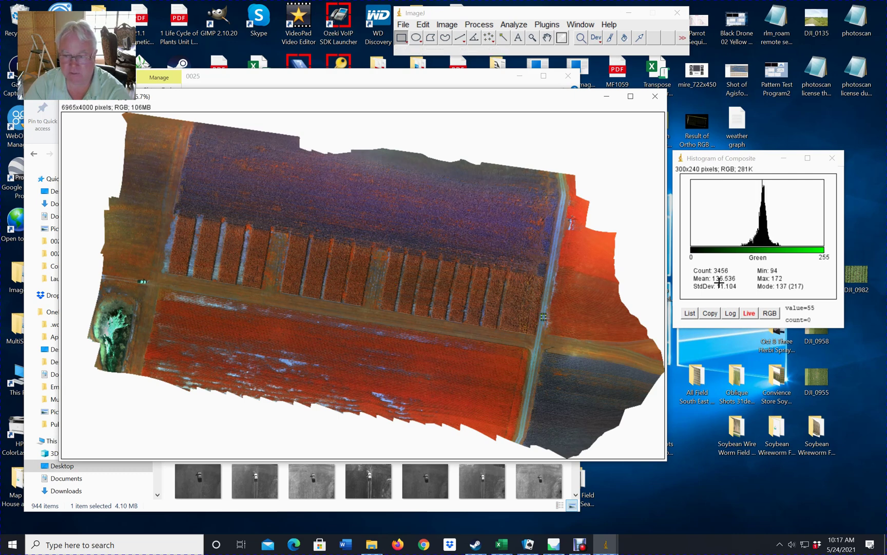
- Switch the live histogram to the blue channel, sample a middle test plot and the road, and clear the selection to examine the whole image
{"action": "left_click", "coordinate": [770, 314]}
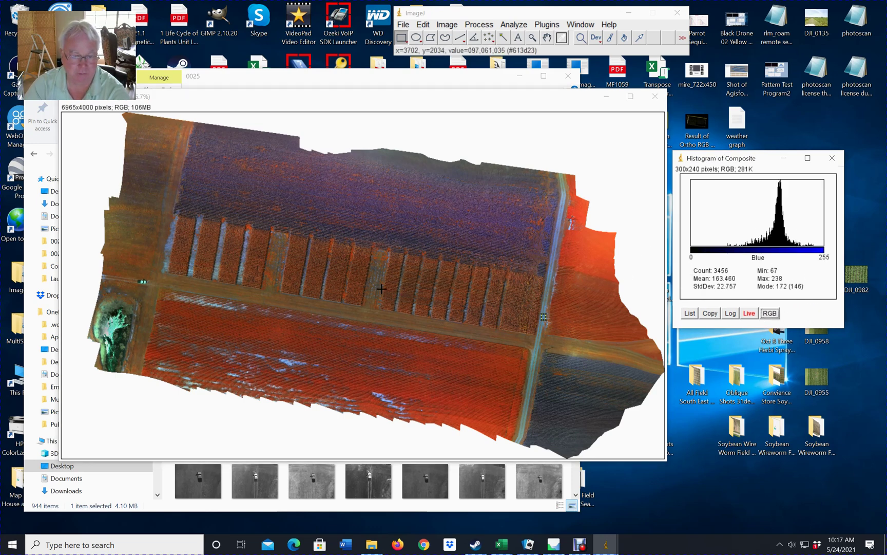
{"action": "left_click_drag", "start_coordinate": [386, 284], "coordinate": [395, 291]}
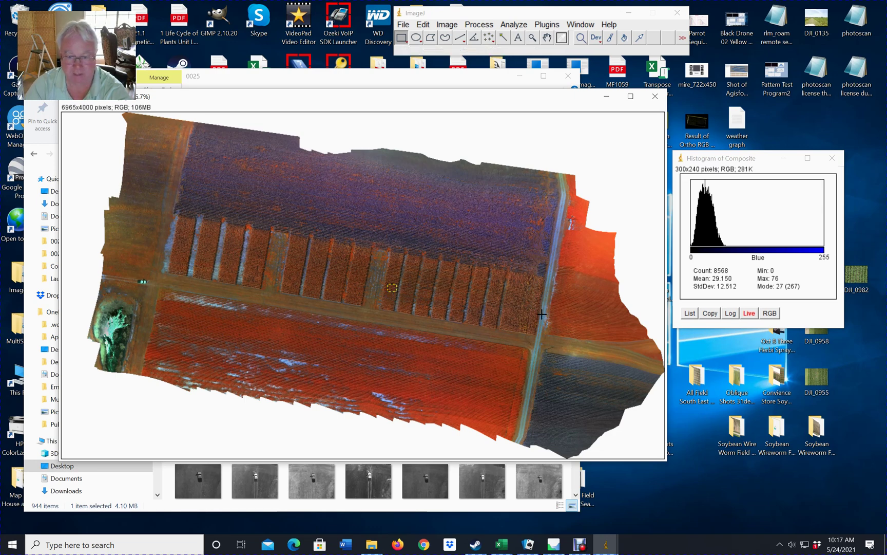
{"action": "left_click_drag", "start_coordinate": [542, 314], "coordinate": [546, 318]}
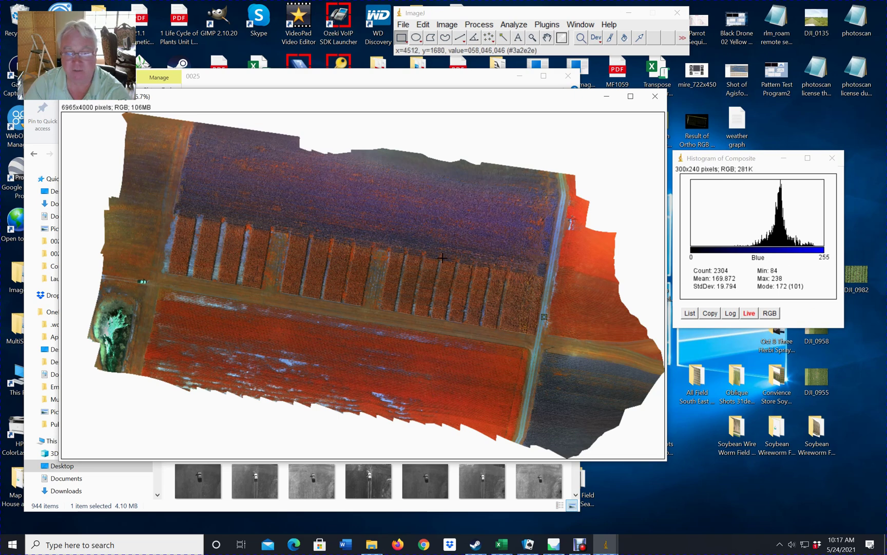
{"action": "left_click", "coordinate": [547, 230]}
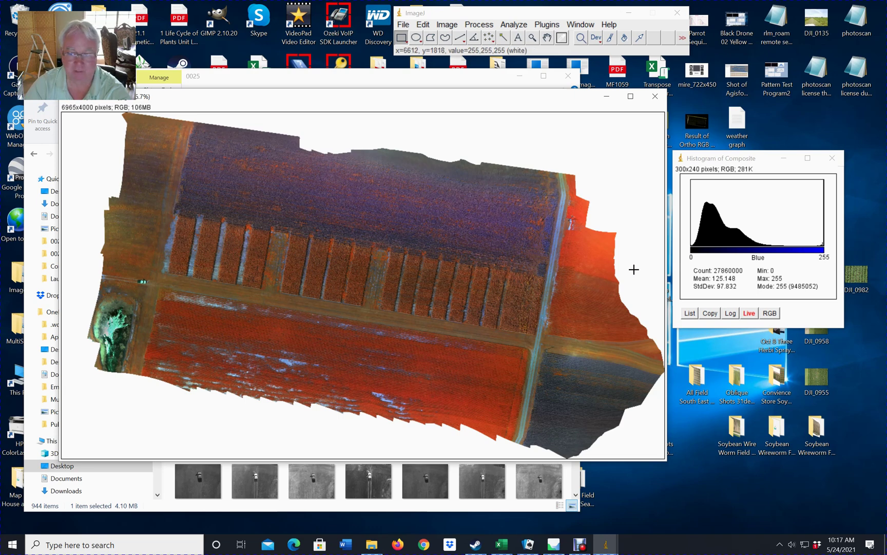
{"action": "mouse_move", "coordinate": [720, 258]}
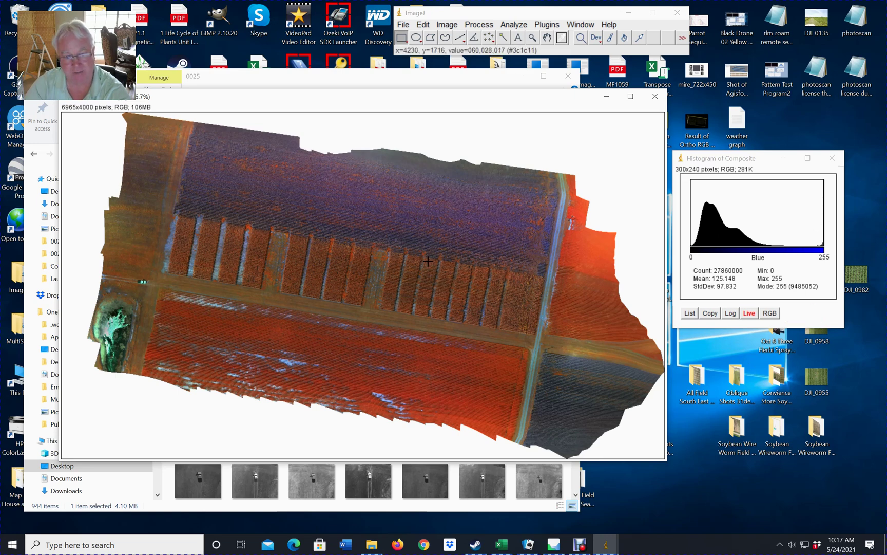
- Select a small rectangle at the upper end of a test plot and cycle its histogram through intensity, red, green and blue
{"action": "left_click_drag", "start_coordinate": [426, 260], "coordinate": [436, 268]}
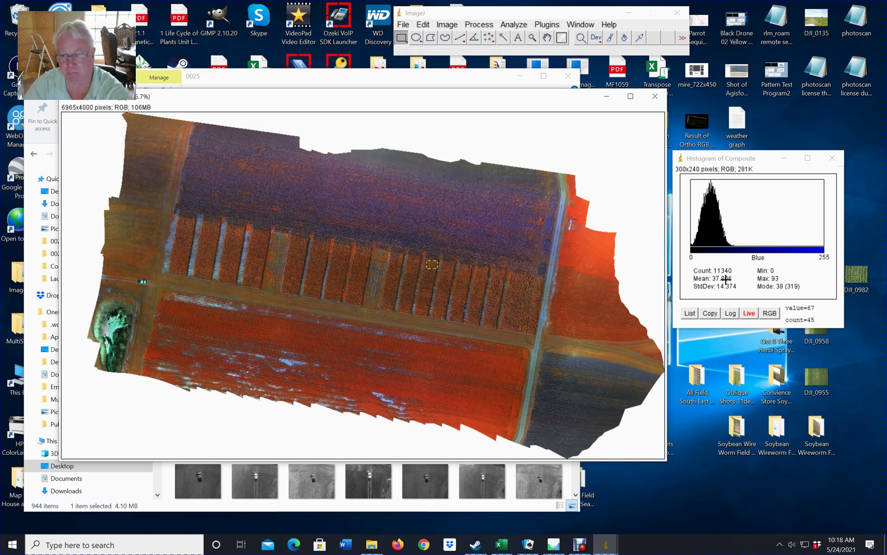
{"action": "left_click", "coordinate": [770, 313]}
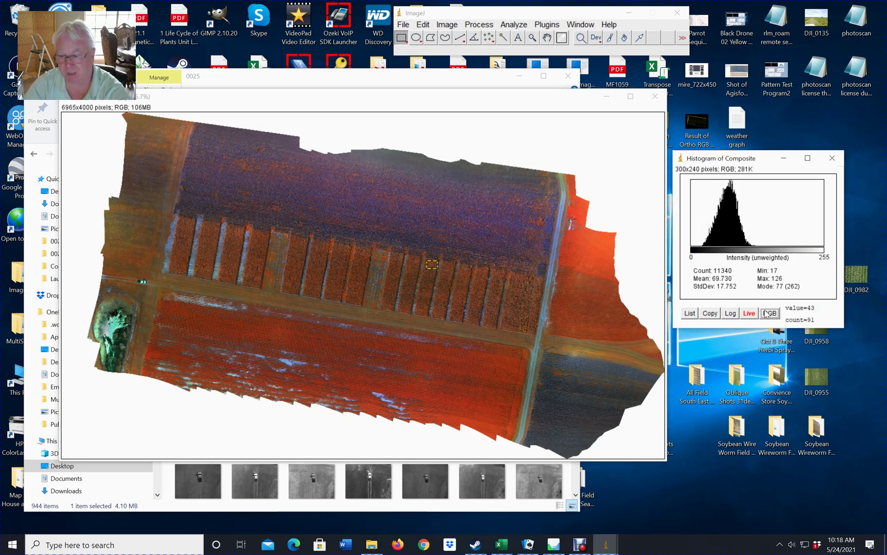
{"action": "left_click", "coordinate": [770, 314]}
{"action": "left_click", "coordinate": [771, 314]}
{"action": "left_click", "coordinate": [771, 312]}
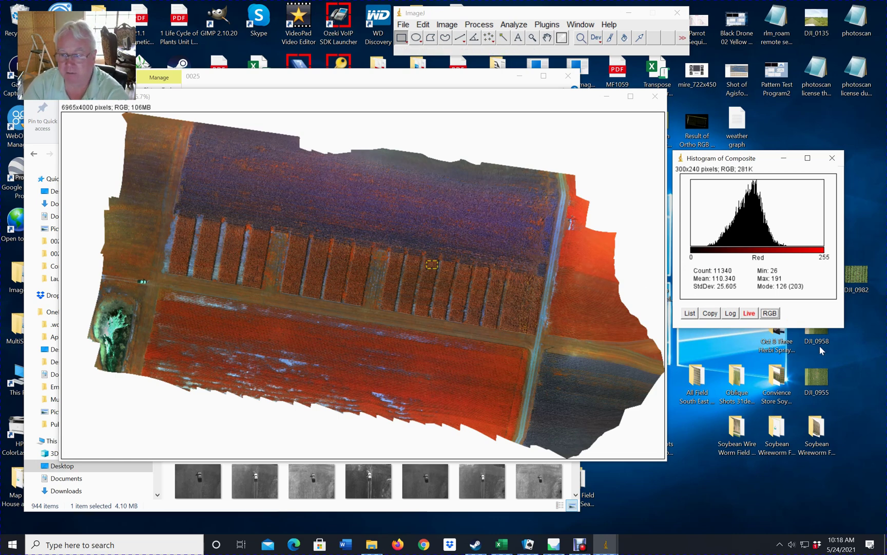
{"action": "left_click", "coordinate": [768, 314]}
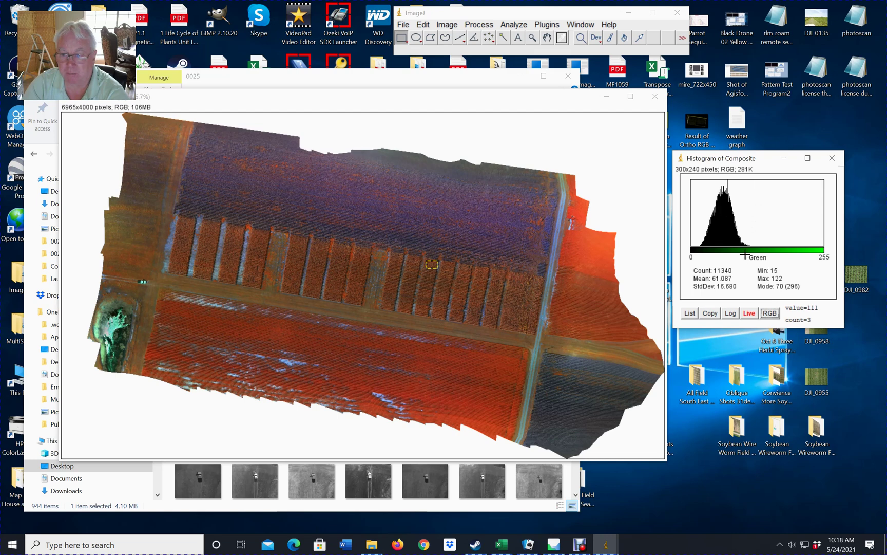